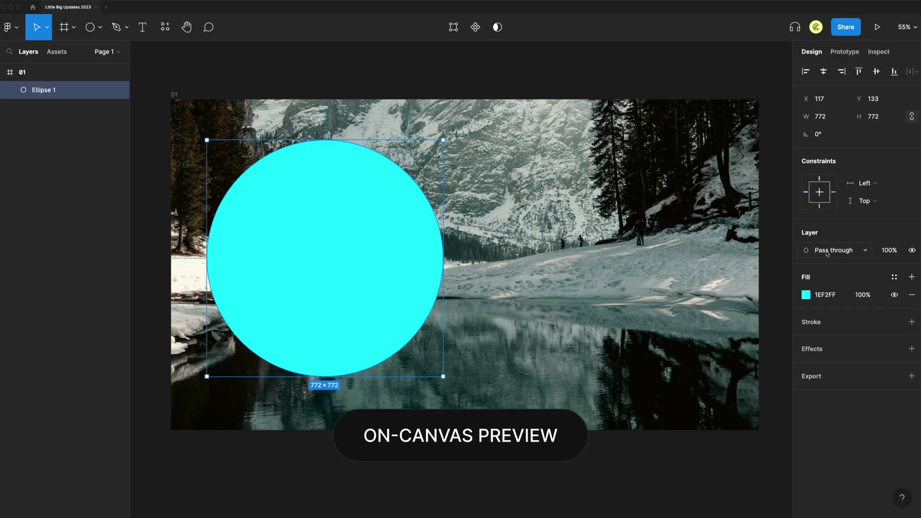
Step: Open the cyan circle's layer blend-mode list to preview modes like Soft light over the lake photo
{"action": "left_click", "coordinate": [827, 251]}
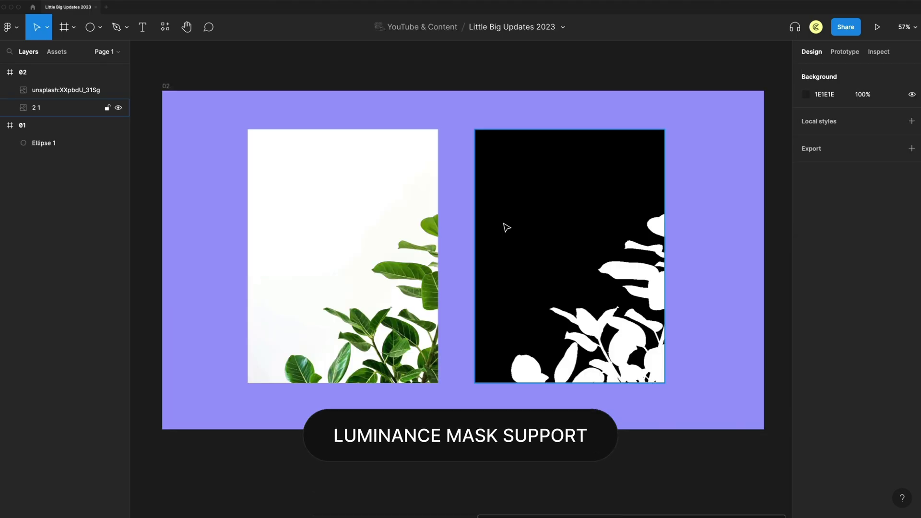
Step: Stack the plant photo on the black leaf image, use the leaves as a mask, and set it to Luminance
{"action": "left_click_drag", "start_coordinate": [387, 231], "coordinate": [614, 233]}
{"action": "left_click", "coordinate": [693, 235]}
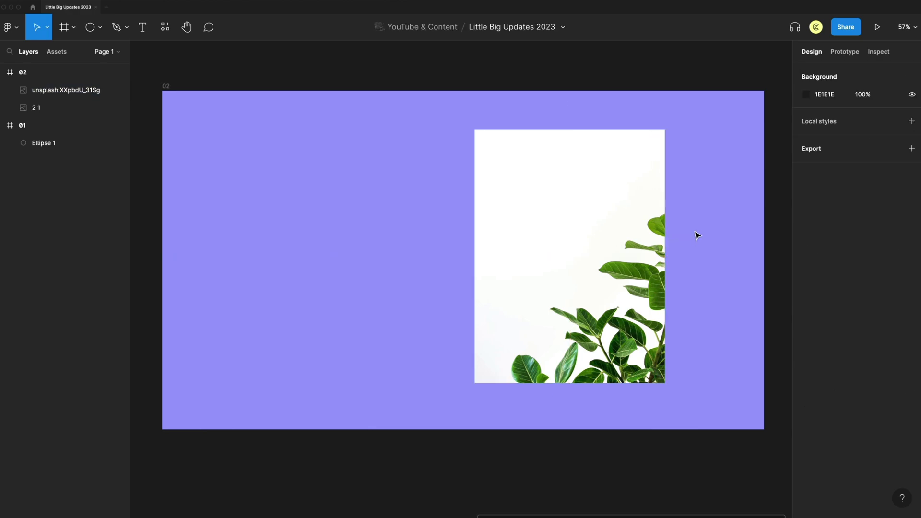
{"action": "left_click_drag", "start_coordinate": [438, 220], "coordinate": [586, 282]}
{"action": "right_click", "coordinate": [568, 229]}
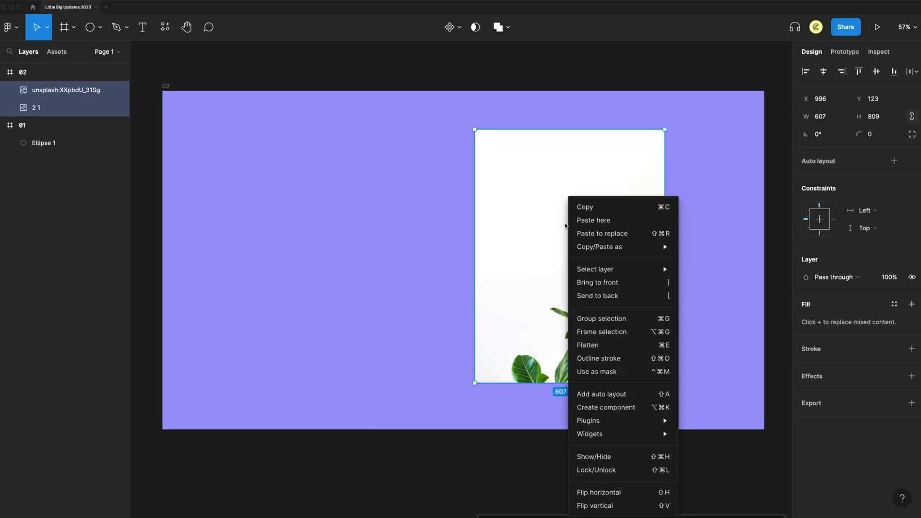
{"action": "left_click", "coordinate": [613, 372]}
{"action": "left_click", "coordinate": [847, 252]}
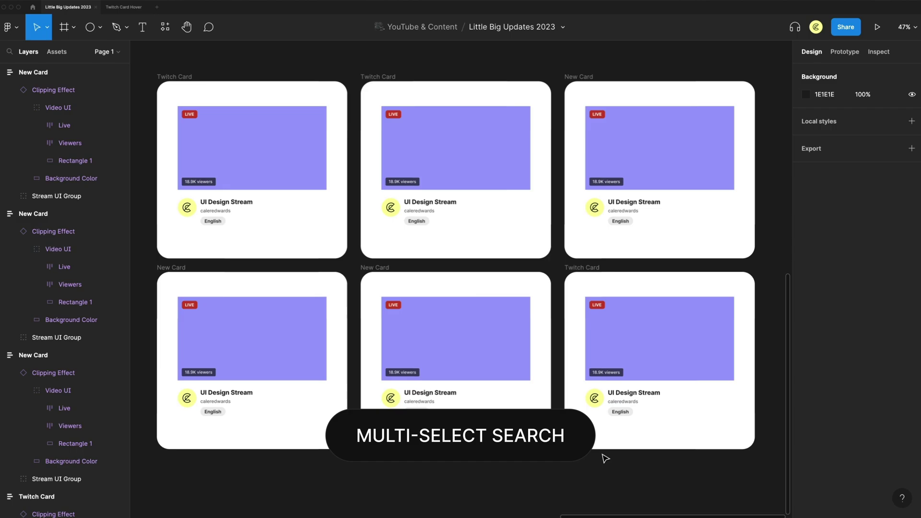
Step: Select all three Twitch Card layers from a layer search and change their shared 9F9FFF colour to red
{"action": "left_click", "coordinate": [10, 53]}
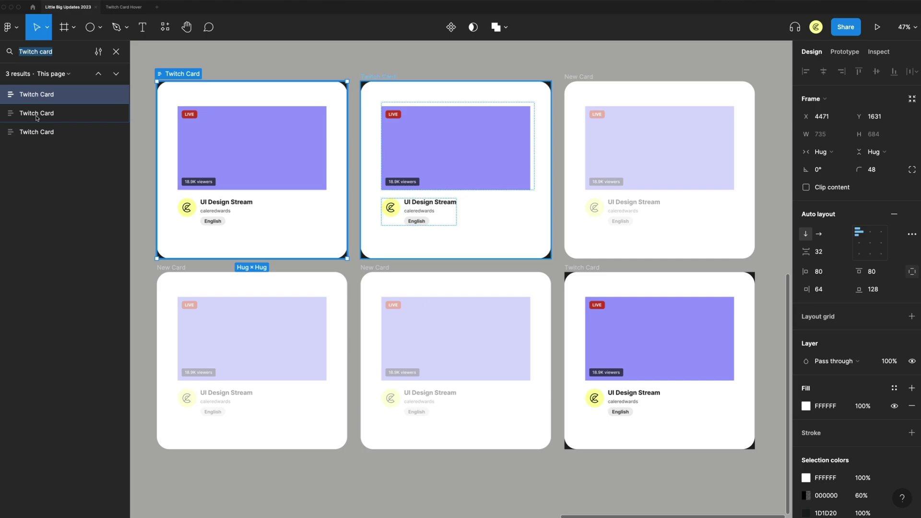
{"action": "left_click", "coordinate": [37, 132], "text": "shift"}
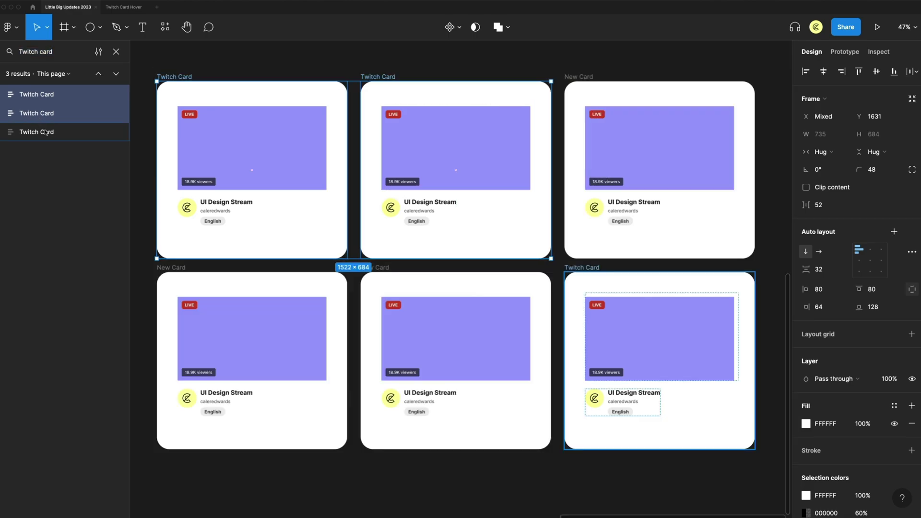
{"action": "left_click", "coordinate": [45, 132], "text": "shift"}
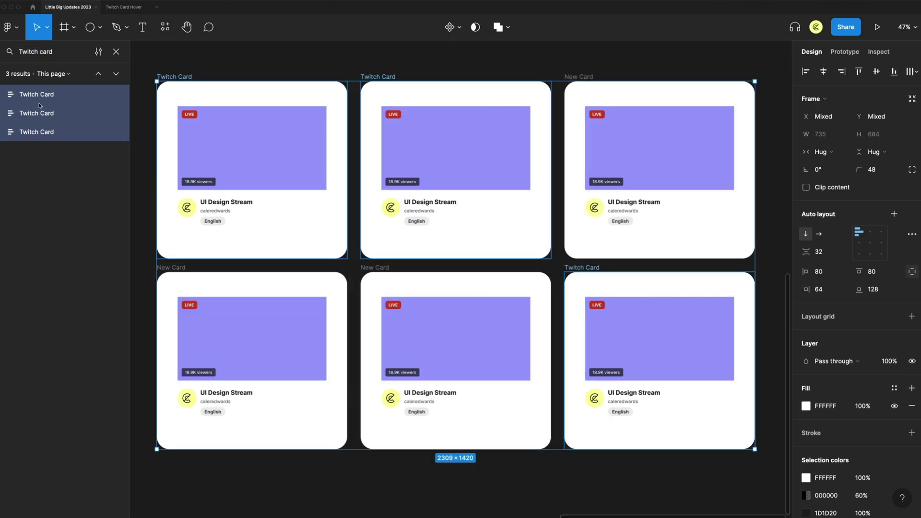
{"action": "scroll", "coordinate": [809, 429], "scroll_direction": "down", "scroll_amount": 3}
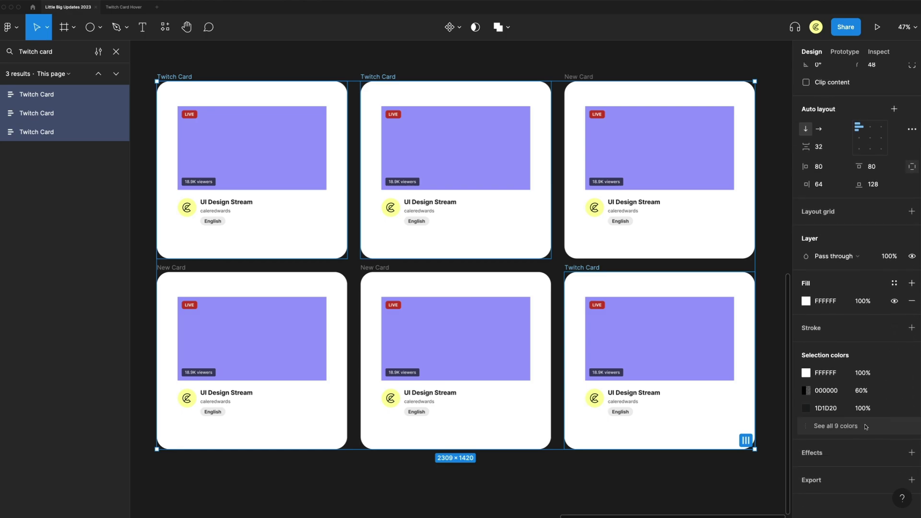
{"action": "scroll", "coordinate": [809, 429], "scroll_direction": "down", "scroll_amount": 2}
{"action": "left_click", "coordinate": [806, 417]}
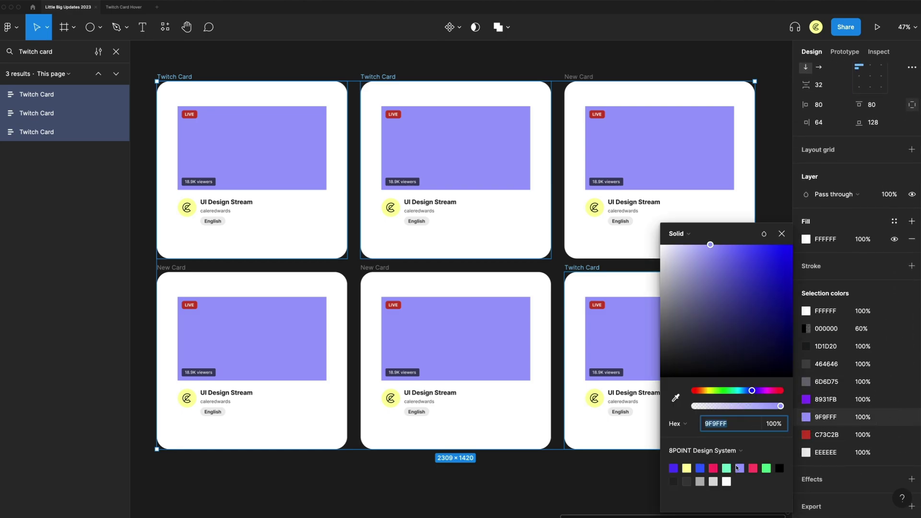
{"action": "left_click", "coordinate": [754, 468]}
{"action": "left_click", "coordinate": [602, 500]}
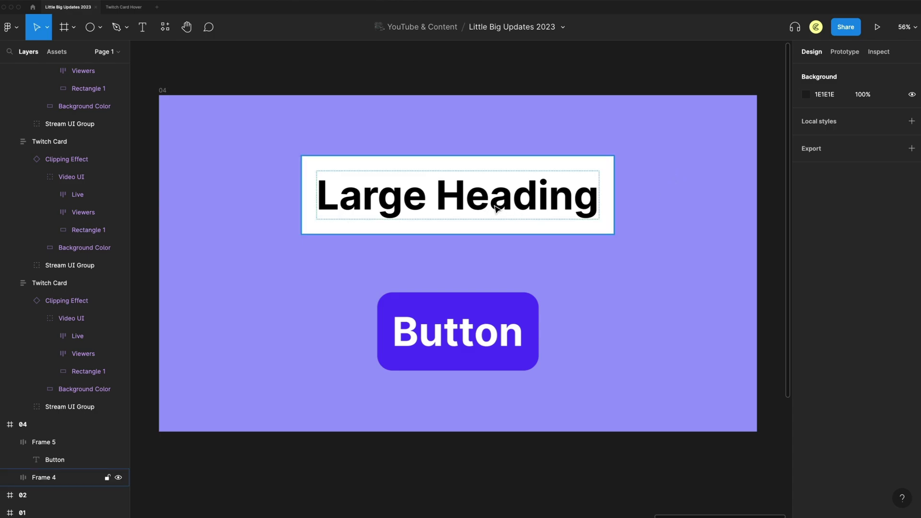
Step: Try cap-height-to-baseline vertical trim on the Large Heading, then restore its standard trim
{"action": "double_click", "coordinate": [459, 204]}
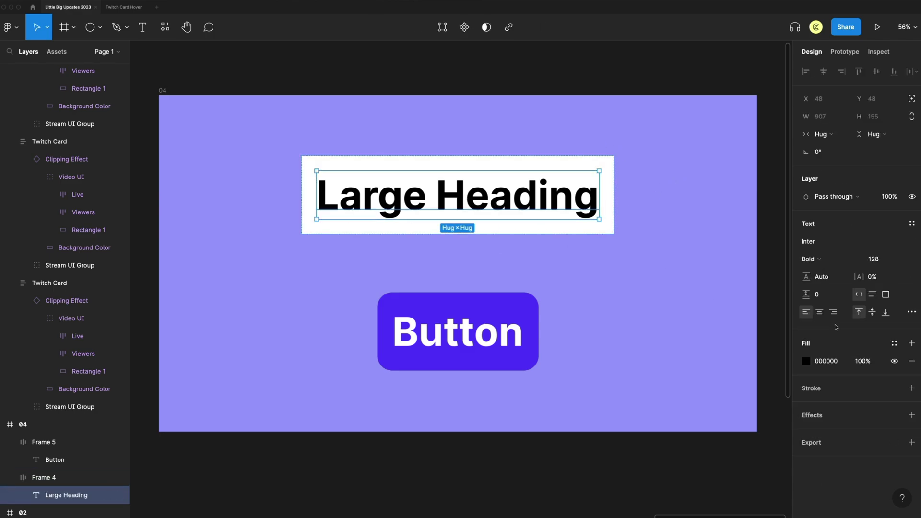
{"action": "left_click", "coordinate": [911, 311]}
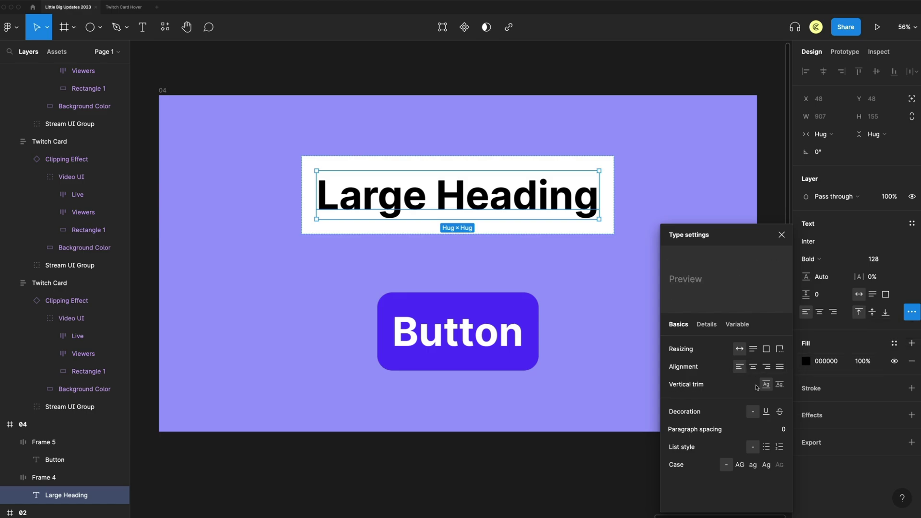
{"action": "left_click", "coordinate": [779, 385]}
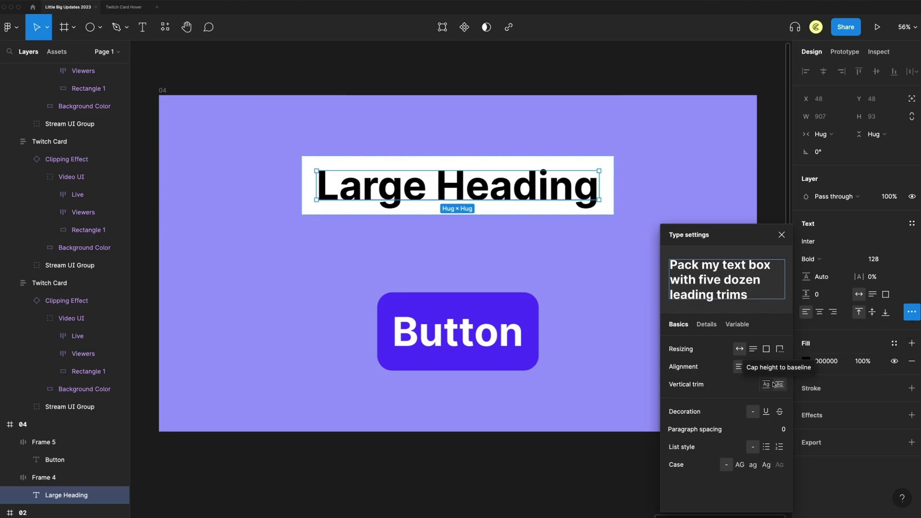
{"action": "scroll", "coordinate": [418, 171], "scroll_direction": "up", "scroll_amount": 5}
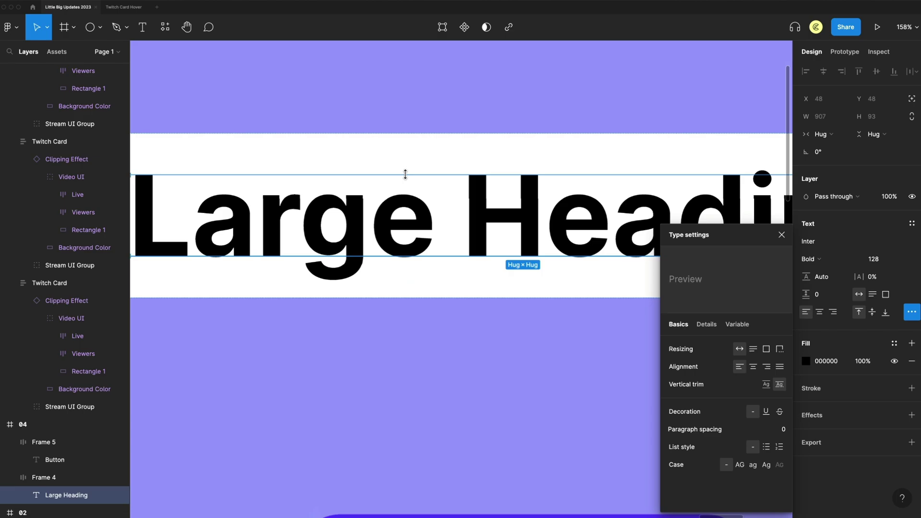
{"action": "left_click", "coordinate": [766, 384]}
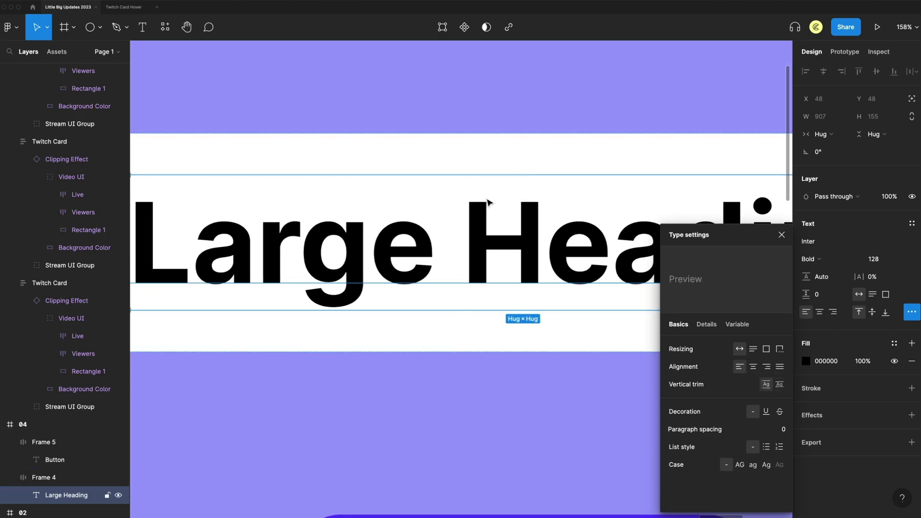
{"action": "scroll", "coordinate": [496, 190], "scroll_direction": "down", "scroll_amount": 3}
Step: Trim the Button label text's vertical spacing from cap height to baseline
{"action": "left_click", "coordinate": [453, 432]}
{"action": "left_click", "coordinate": [509, 418]}
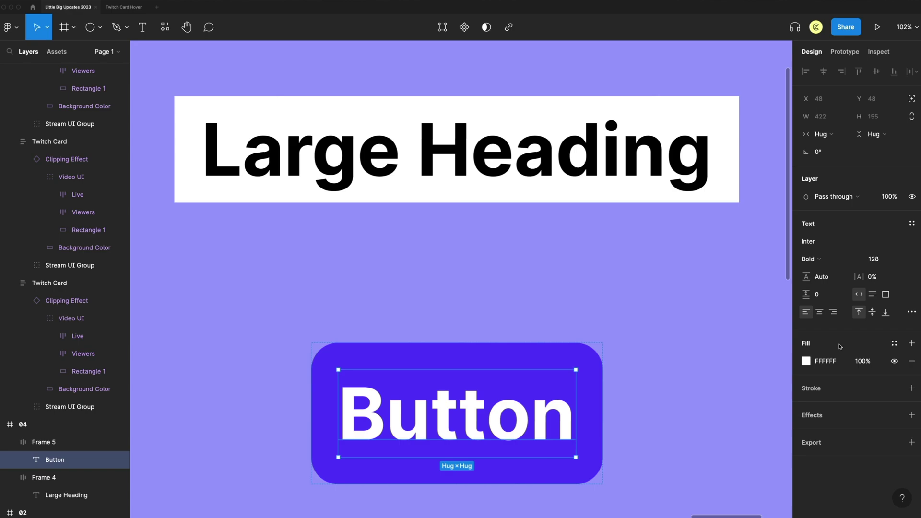
{"action": "left_click", "coordinate": [912, 313]}
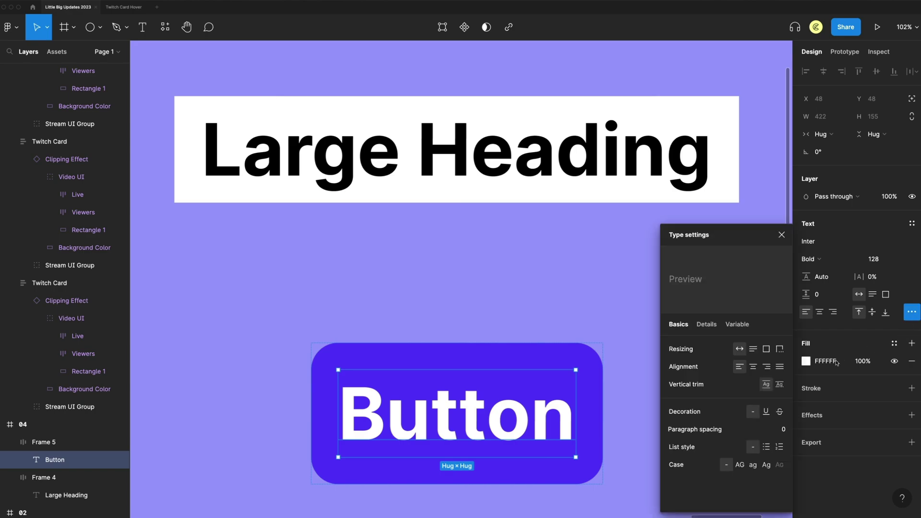
{"action": "left_click", "coordinate": [779, 386]}
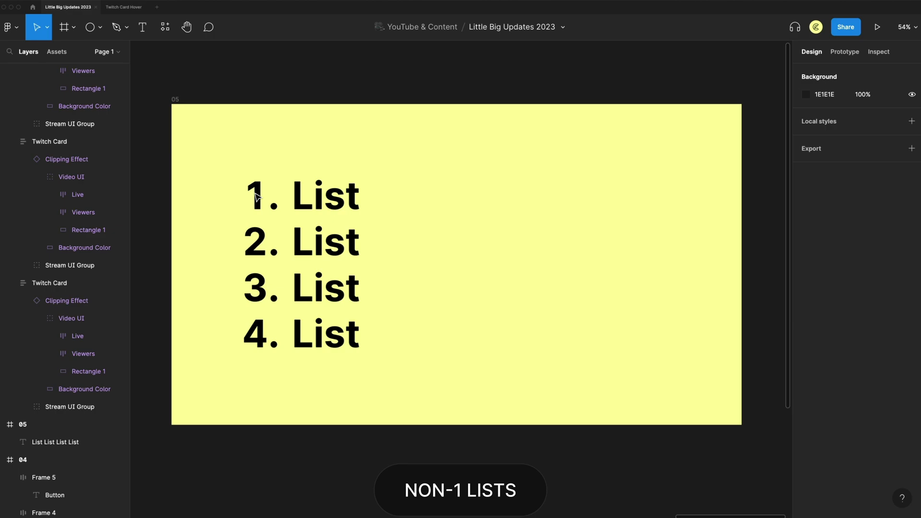
Step: Add a text layer reading '3. List' to the right of the numbered list
{"action": "key", "text": "t"}
{"action": "left_click", "coordinate": [472, 186]}
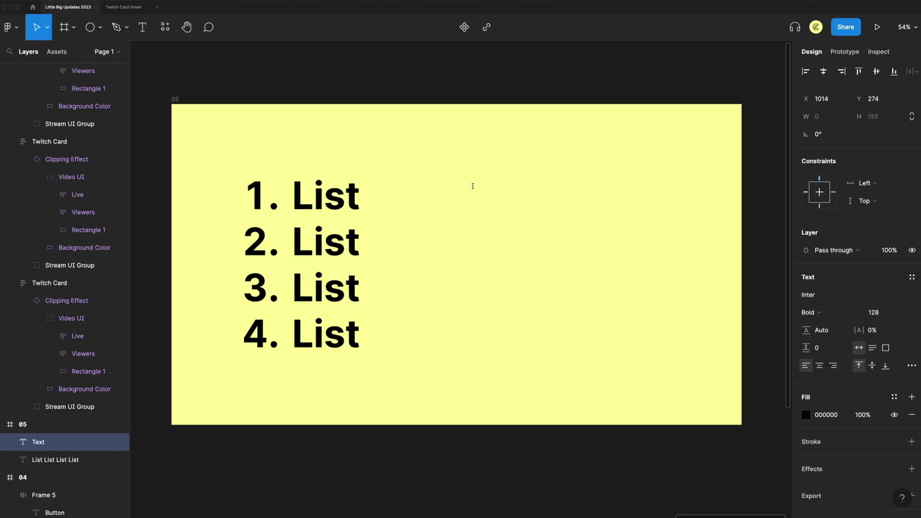
{"action": "type", "text": "3. "}
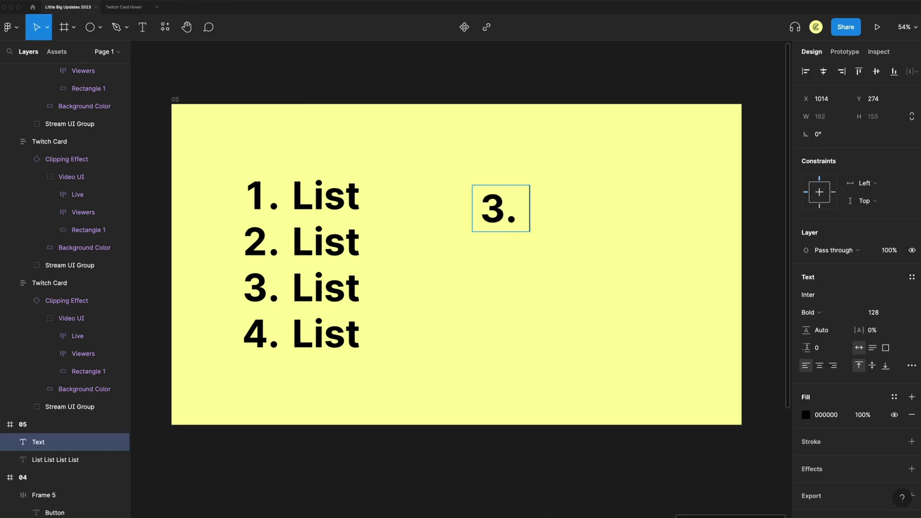
{"action": "type", "text": "List"}
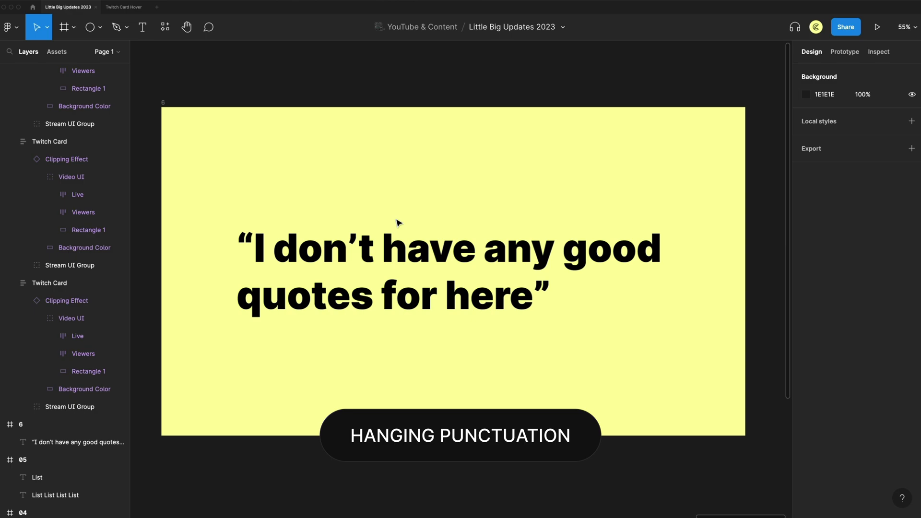
Step: Enable Hanging punctuation in the quote text's Details type settings
{"action": "left_click", "coordinate": [408, 257]}
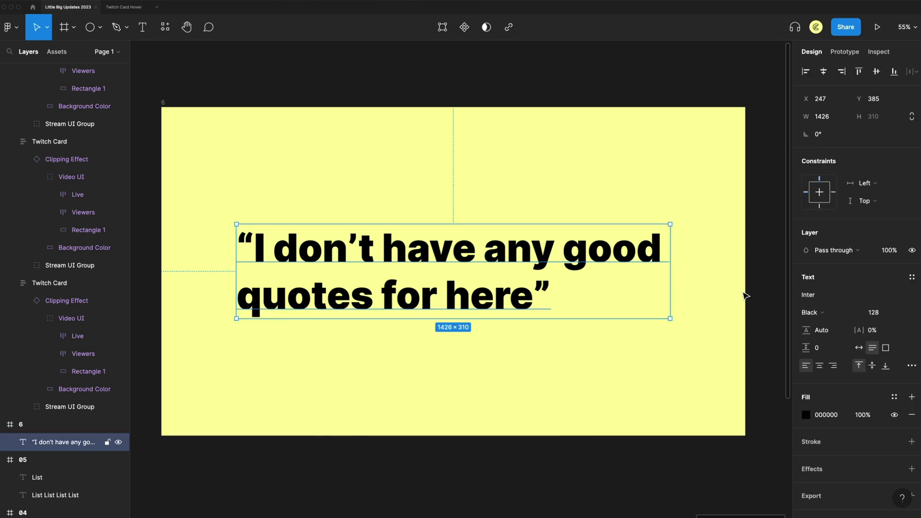
{"action": "left_click", "coordinate": [911, 366]}
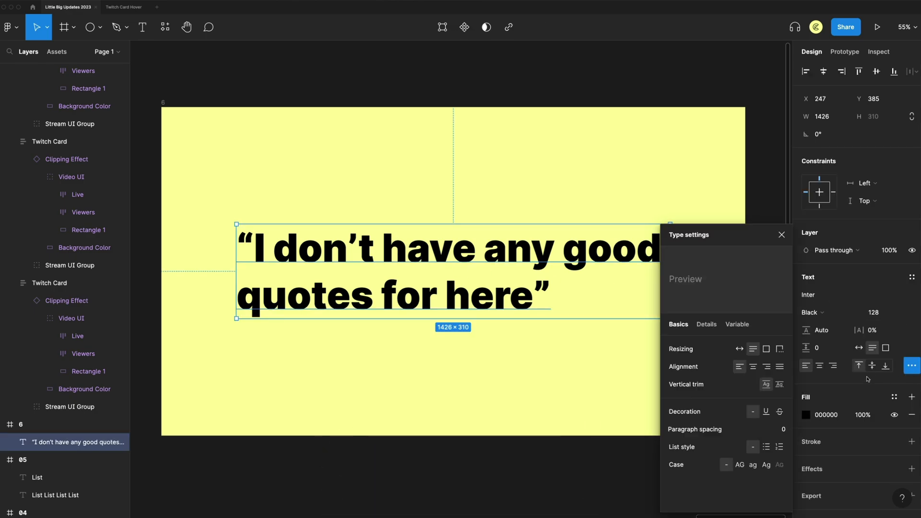
{"action": "left_click", "coordinate": [707, 325]}
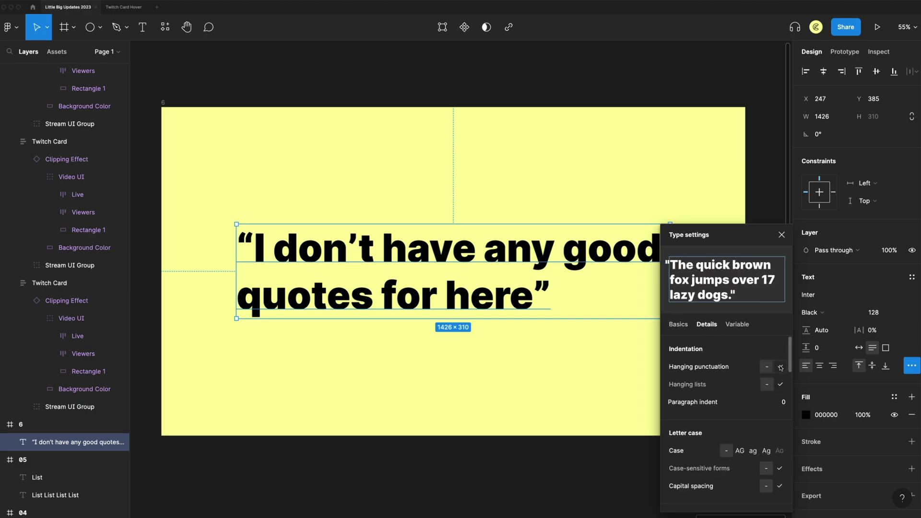
{"action": "left_click", "coordinate": [781, 367]}
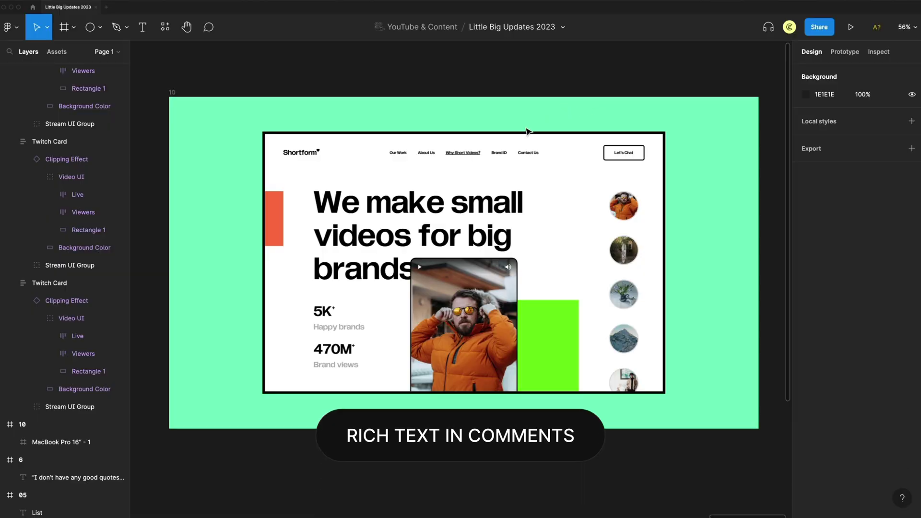
Step: Pin a comment reading 'update the logo. Check this out' beside the Shortform logo
{"action": "key", "text": "c"}
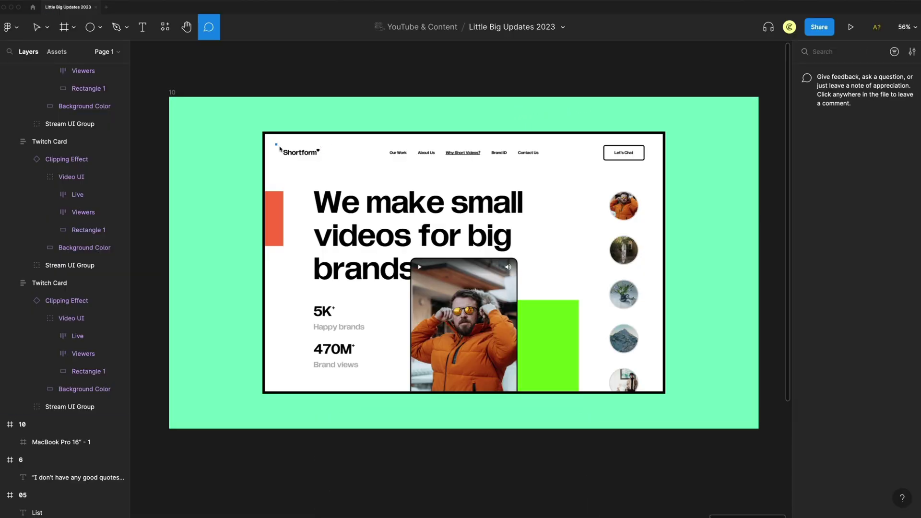
{"action": "left_click", "coordinate": [336, 164]}
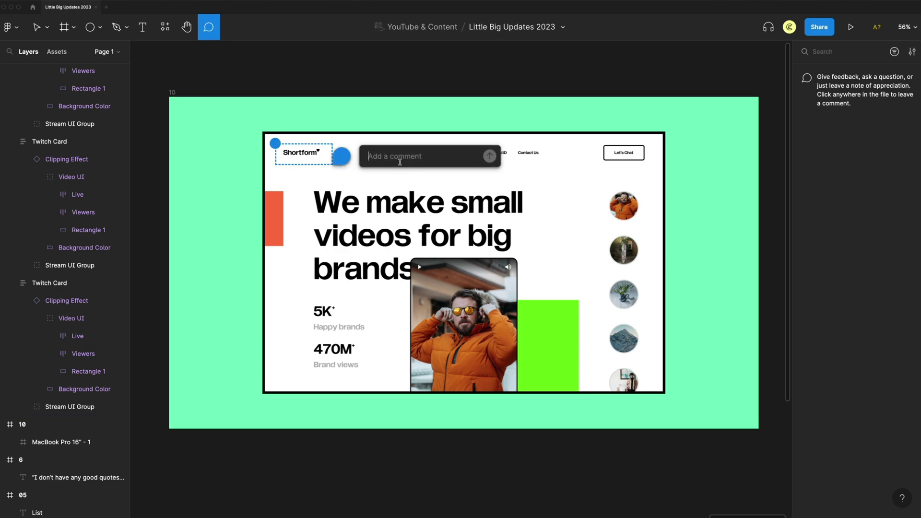
{"action": "type", "text": "update the logo. Check this out"}
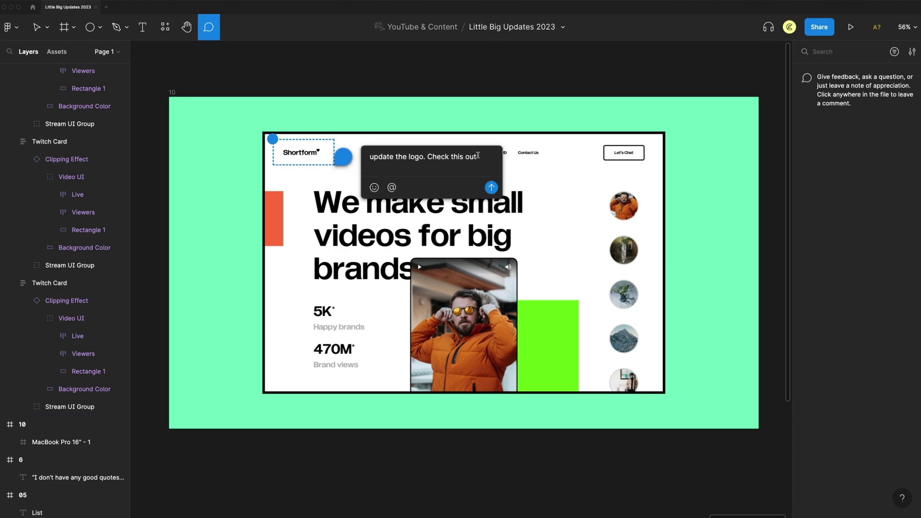
Step: Link 'Check this out' to the pasted YouTube URL and post the comment
{"action": "left_click_drag", "start_coordinate": [478, 155], "coordinate": [428, 154]}
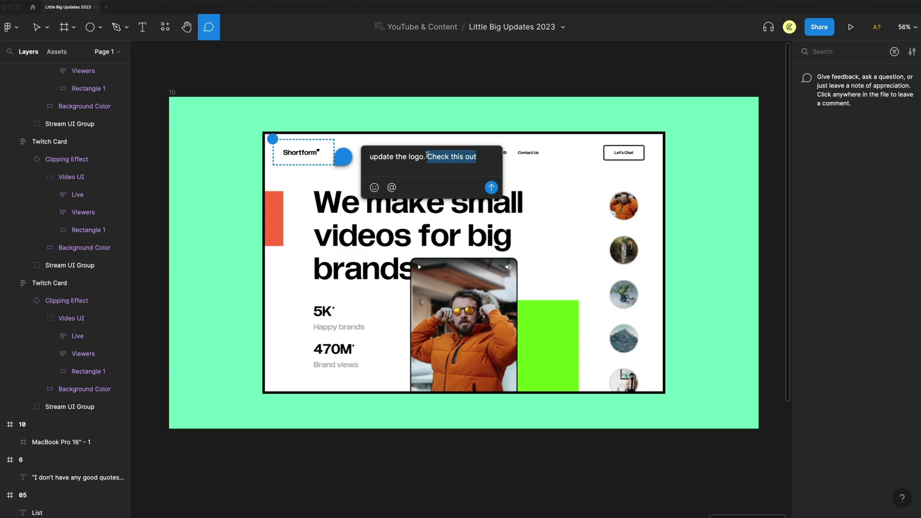
{"action": "key", "text": "super+k"}
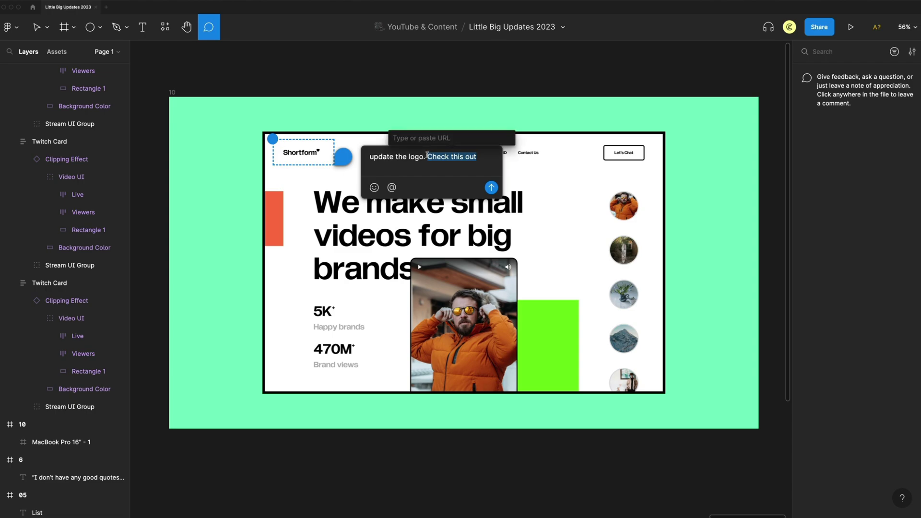
{"action": "type", "text": "www.youtube.com/caleredwards"}
{"action": "key", "text": "Return"}
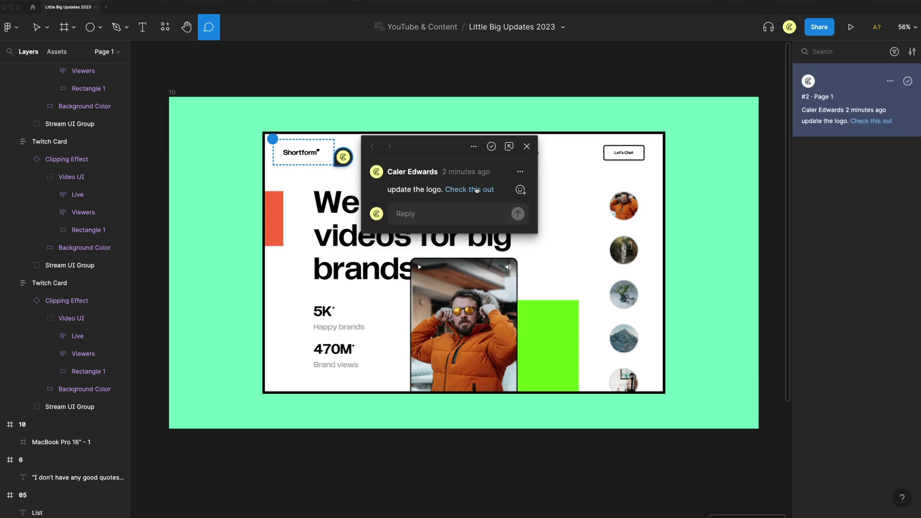
{"action": "mouse_move", "coordinate": [466, 190]}
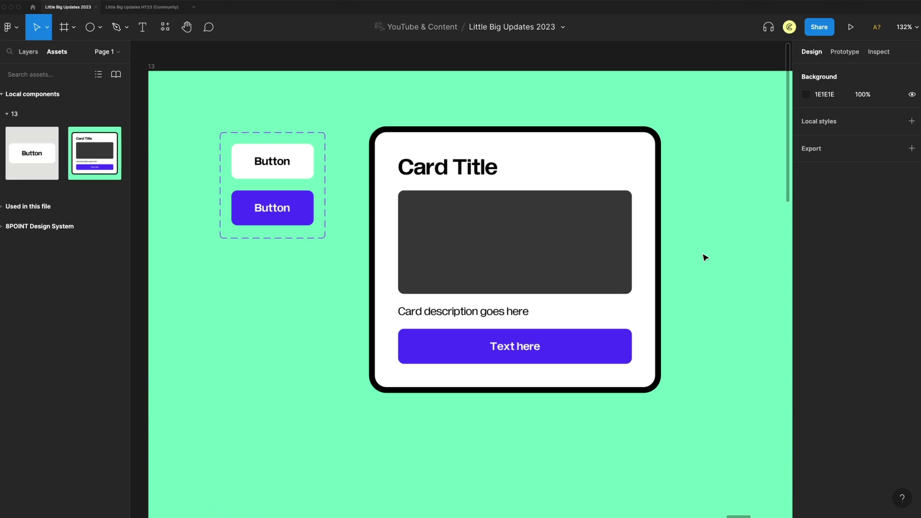
Step: Add a nested-instances property to the card component exposing the Button's properties
{"action": "left_click", "coordinate": [287, 175]}
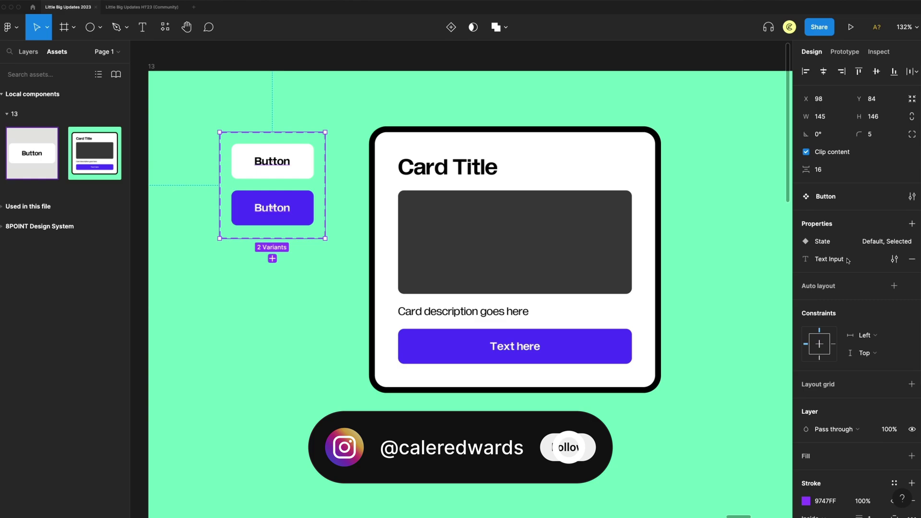
{"action": "left_click", "coordinate": [557, 157]}
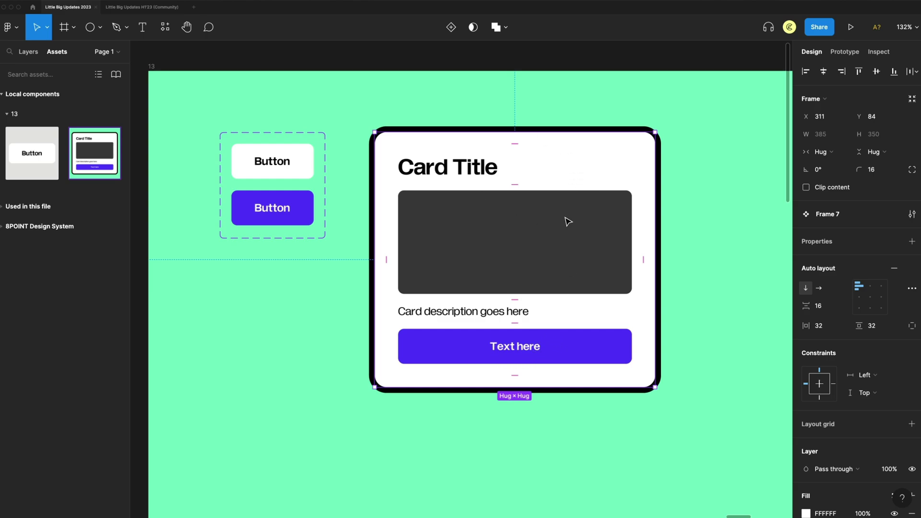
{"action": "left_click", "coordinate": [912, 241]}
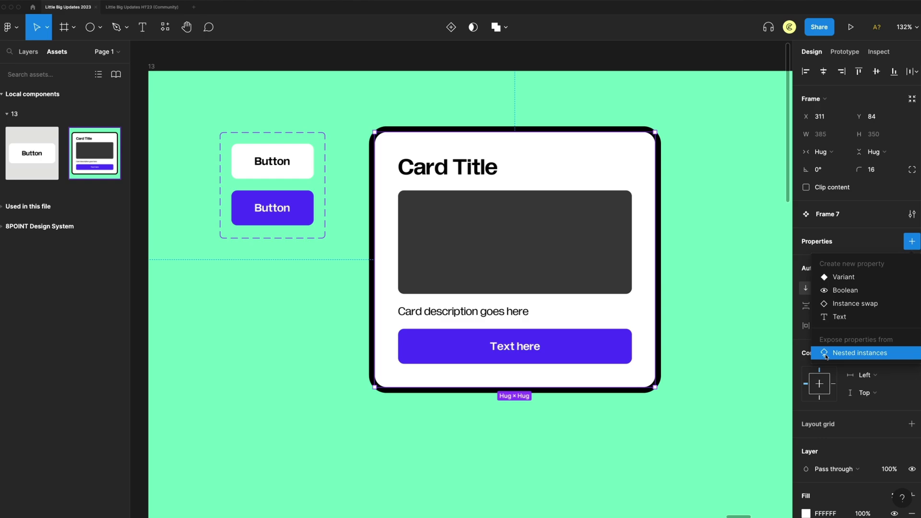
{"action": "left_click", "coordinate": [875, 355]}
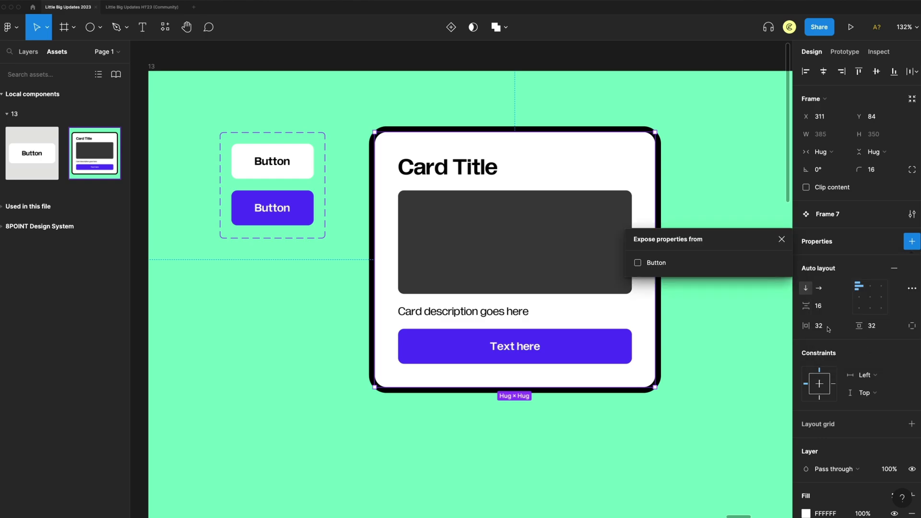
{"action": "left_click", "coordinate": [637, 263]}
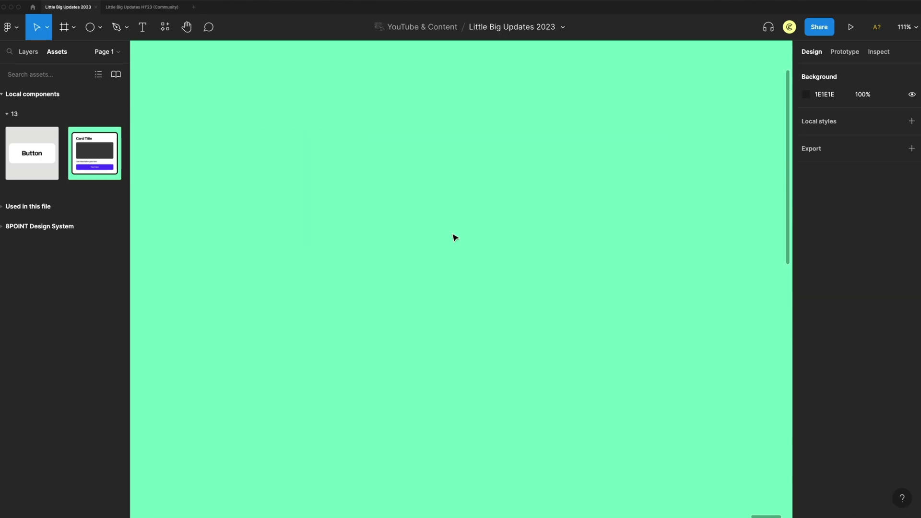
Step: Place a card instance from Assets and set its button text to 'Get Started'
{"action": "left_click_drag", "start_coordinate": [95, 152], "coordinate": [493, 232]}
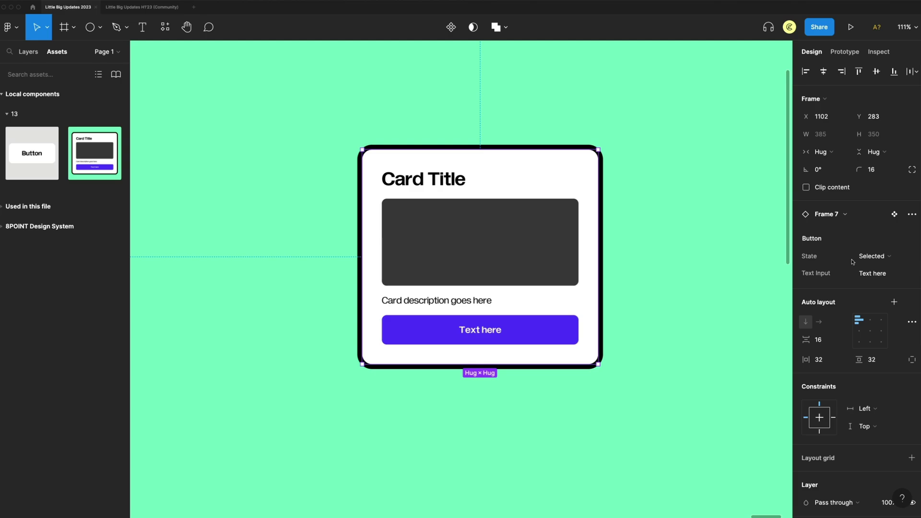
{"action": "left_click", "coordinate": [892, 274]}
{"action": "type", "text": "Get Starte"}
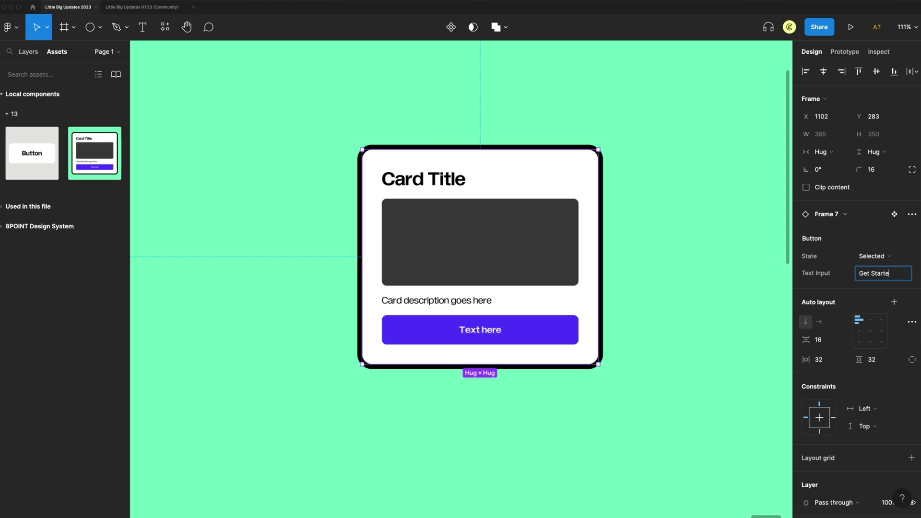
{"action": "type", "text": "d"}
{"action": "key", "text": "Return"}
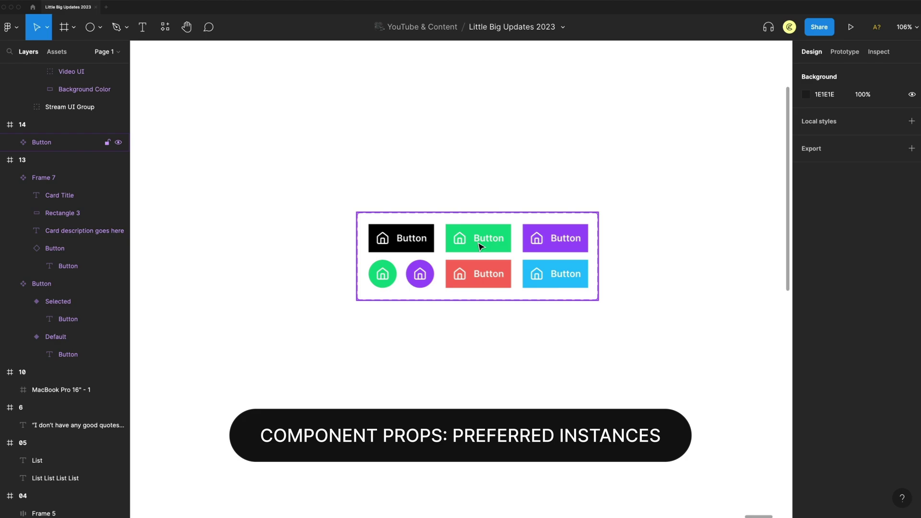
Step: Add home-02 and arrow-right as preferred Icon values, then place a Button listing those icons
{"action": "scroll", "coordinate": [478, 232], "scroll_direction": "up", "scroll_amount": 3, "text": "ctrl"}
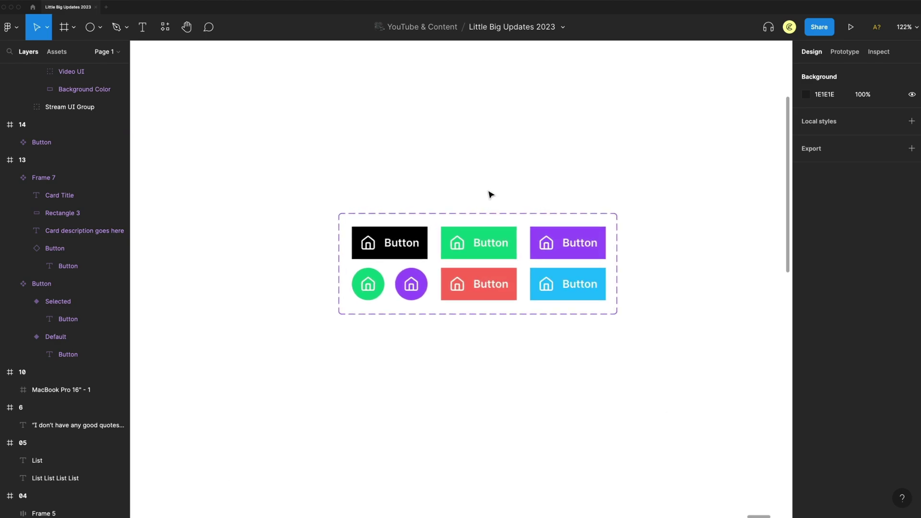
{"action": "left_click", "coordinate": [467, 221]}
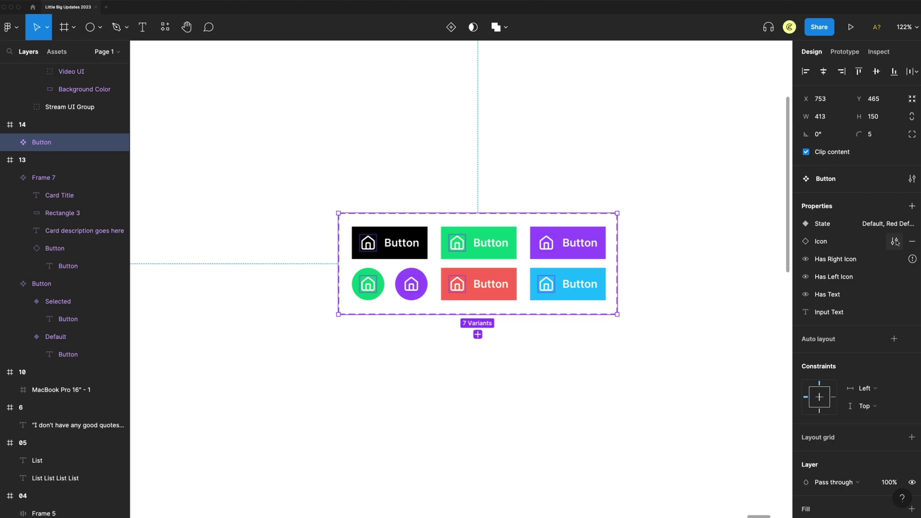
{"action": "left_click", "coordinate": [894, 241]}
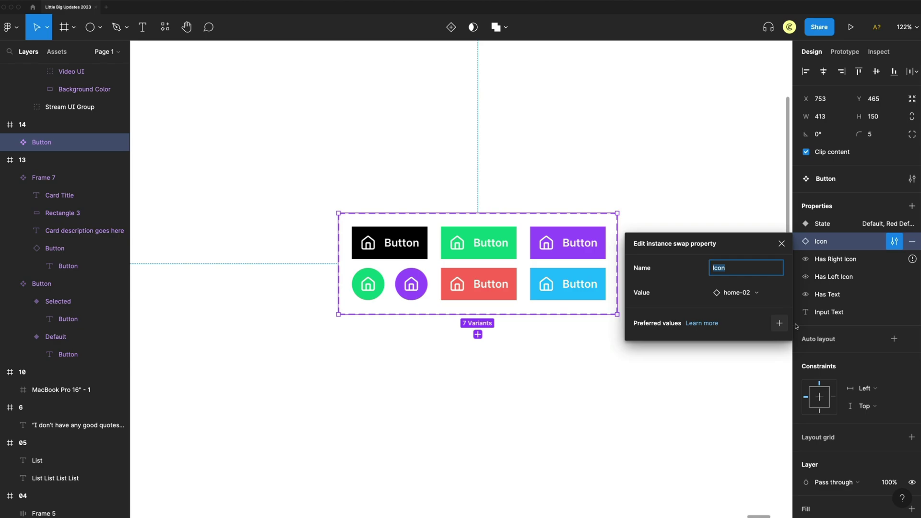
{"action": "left_click", "coordinate": [780, 323]}
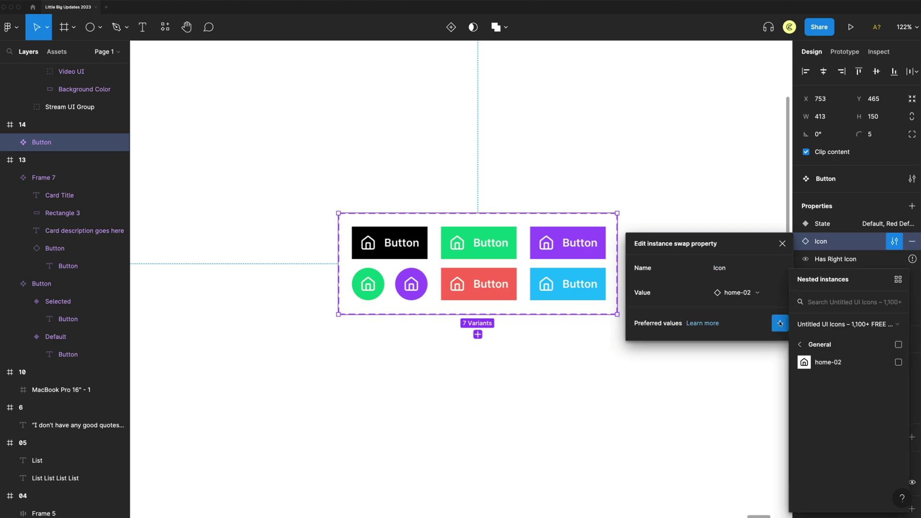
{"action": "left_click", "coordinate": [898, 362]}
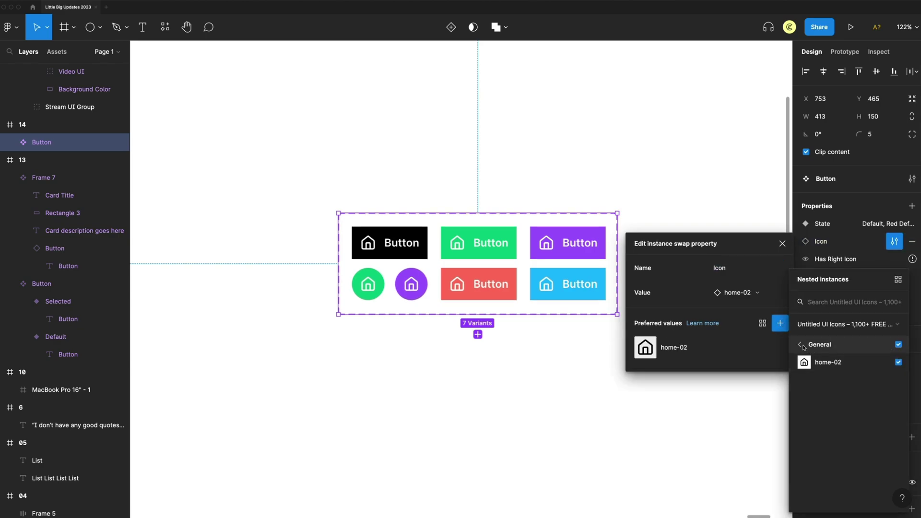
{"action": "type", "text": "arrow"}
{"action": "left_click", "coordinate": [899, 456]}
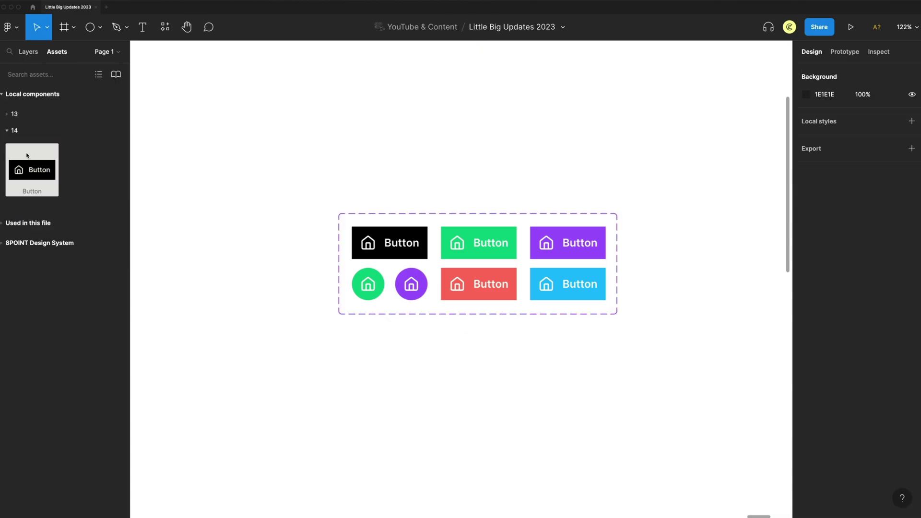
{"action": "left_click_drag", "start_coordinate": [27, 151], "coordinate": [489, 392]}
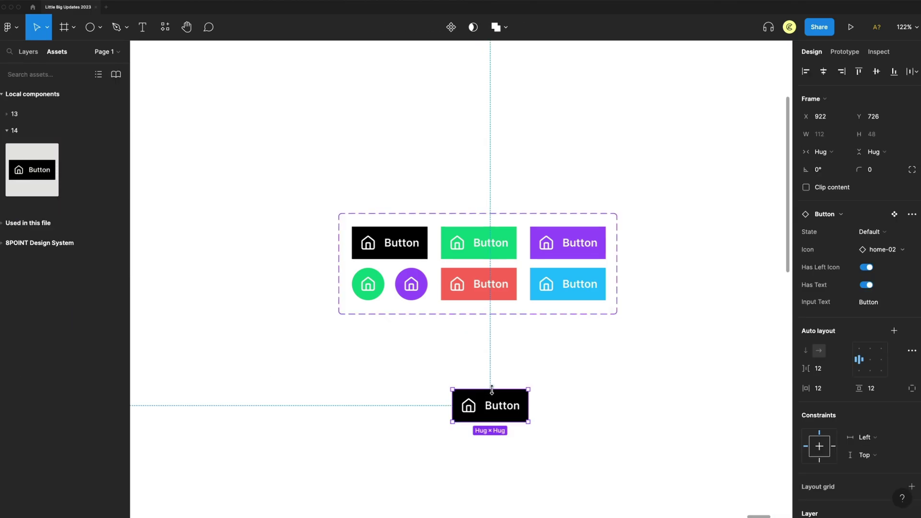
{"action": "left_click", "coordinate": [877, 248]}
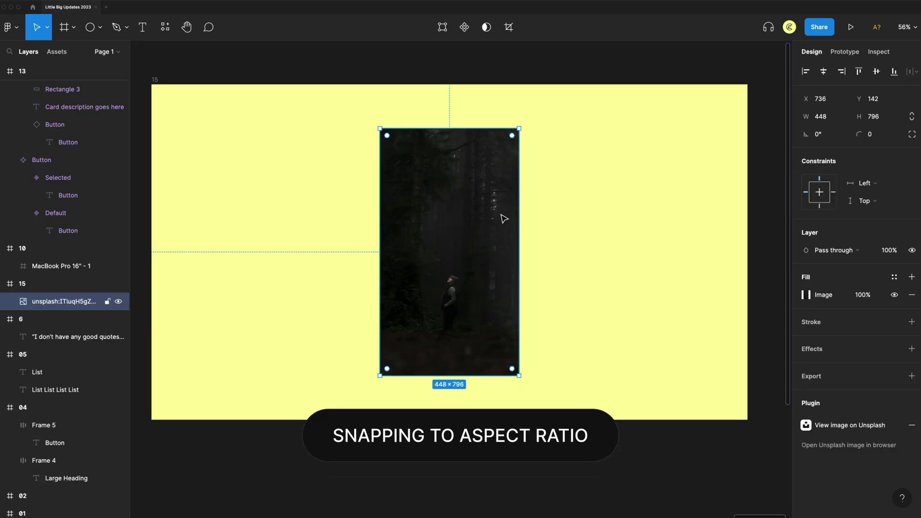
Step: Drag the forest photo's right edge until it snaps to 462×796
{"action": "mouse_move", "coordinate": [520, 221]}
{"action": "left_mouse_down"}
{"action": "mouse_move", "coordinate": [558, 231]}
{"action": "mouse_move", "coordinate": [495, 230]}
{"action": "mouse_move", "coordinate": [558, 230]}
{"action": "mouse_move", "coordinate": [503, 232]}
{"action": "mouse_move", "coordinate": [541, 235]}
{"action": "mouse_move", "coordinate": [508, 235]}
{"action": "mouse_move", "coordinate": [526, 237]}
{"action": "left_mouse_up"}
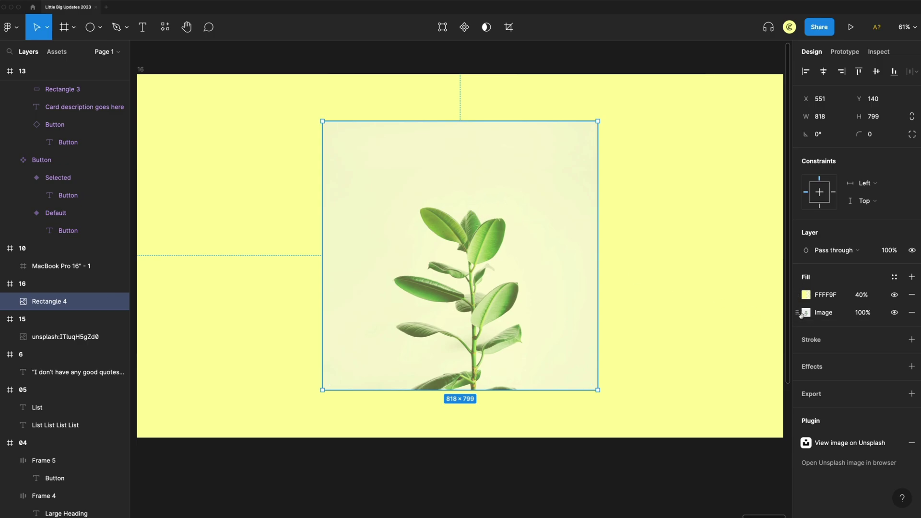
Step: Paste the potted monstera photo into Rectangle 4's image fill, keeping the pale yellow 40% overlay
{"action": "left_click", "coordinate": [798, 313]}
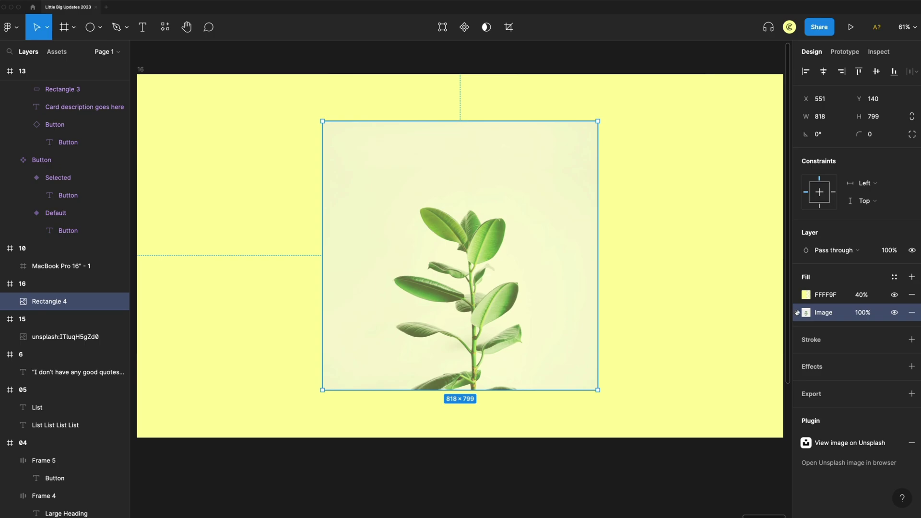
{"action": "key", "text": "super+v"}
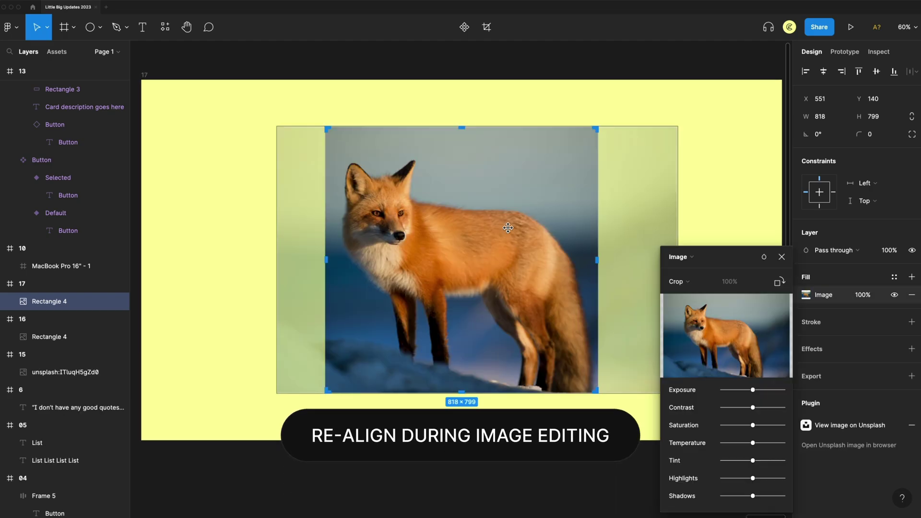
Step: Nudge the fox photo slightly right within its crop, undoing the left alignment afterwards
{"action": "left_click_drag", "start_coordinate": [466, 272], "coordinate": [467, 272]}
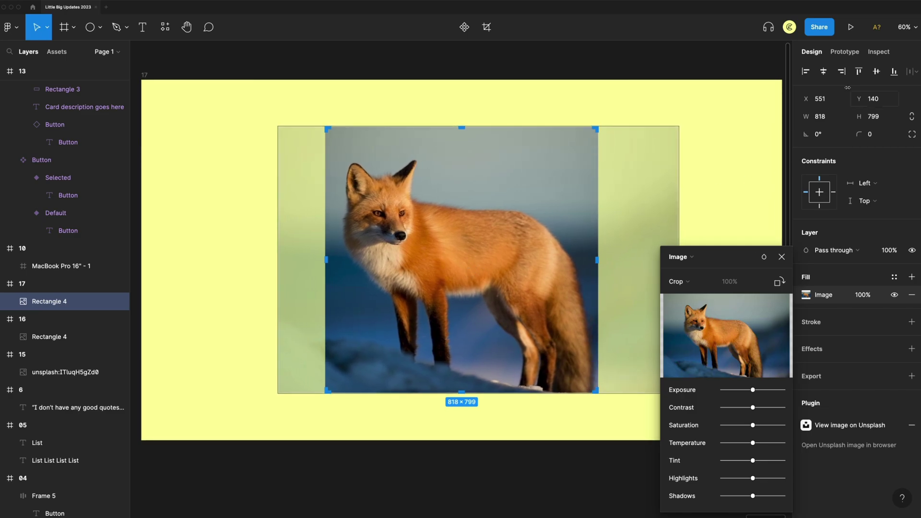
{"action": "left_click", "coordinate": [806, 72]}
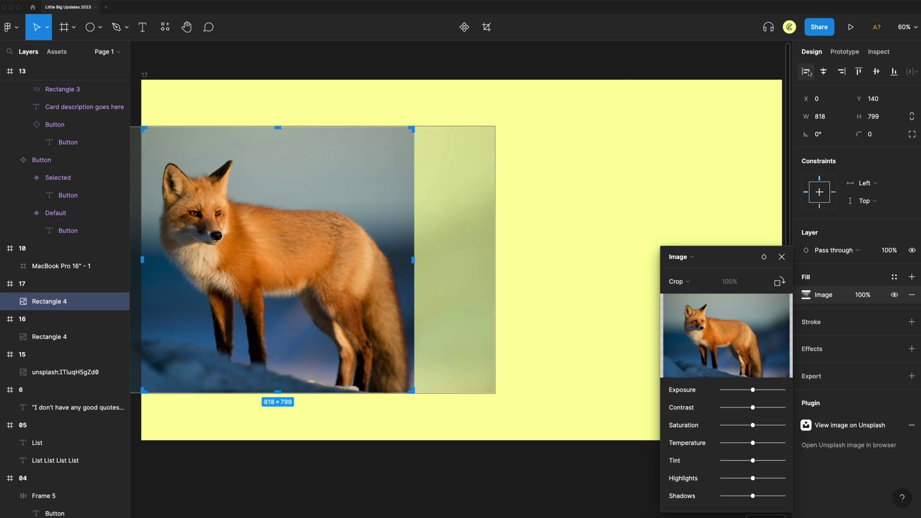
{"action": "key", "text": "ctrl+z"}
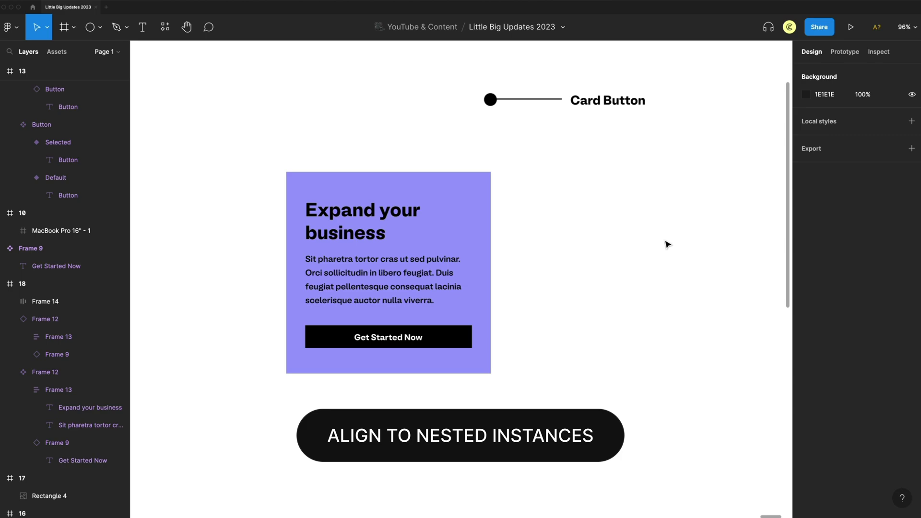
Step: Select the Get Started Now button with the Card Button label and align their vertical centres
{"action": "double_click", "coordinate": [447, 341]}
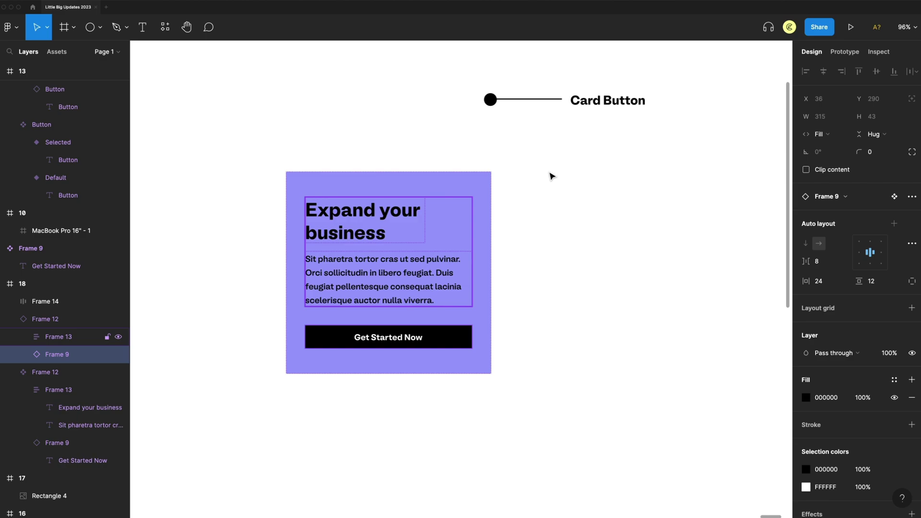
{"action": "left_click", "coordinate": [596, 104], "text": "shift"}
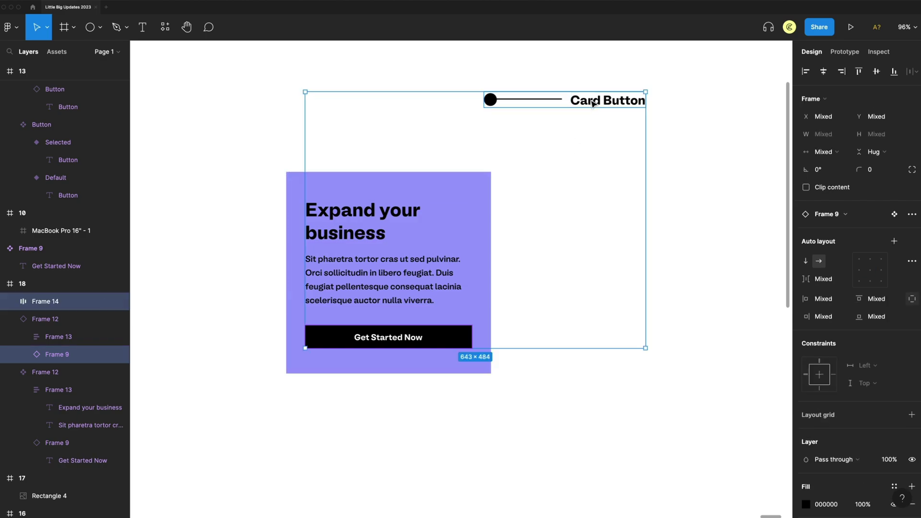
{"action": "left_click", "coordinate": [877, 72]}
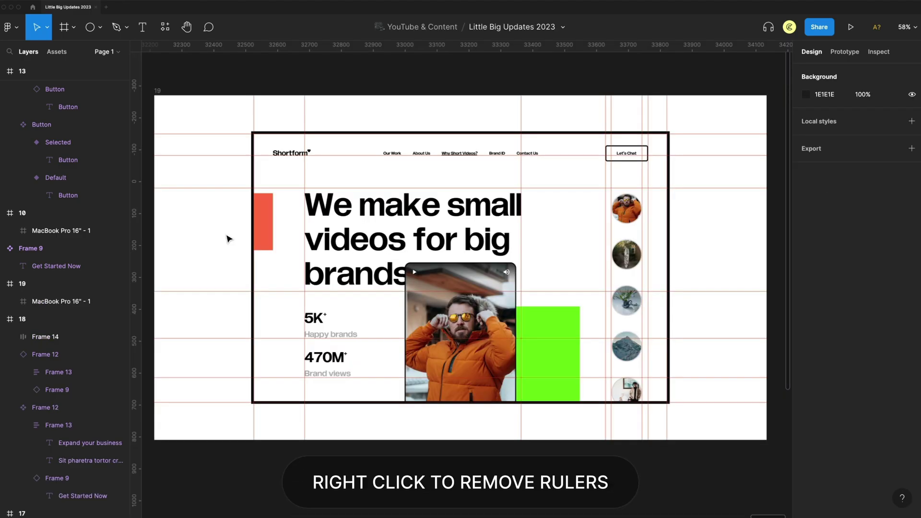
Step: Remove all vertical guides from the Shortform frame via the top ruler, then the left ruler's guide options
{"action": "right_click", "coordinate": [551, 46]}
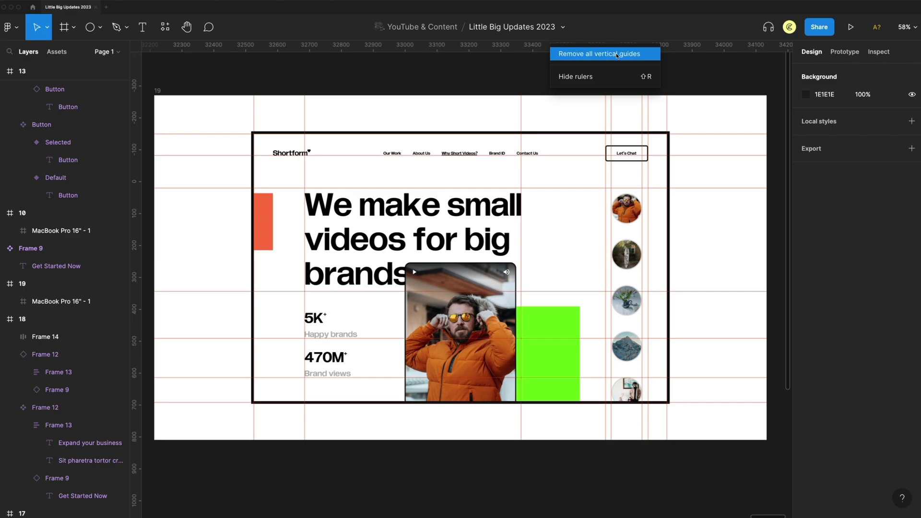
{"action": "left_click", "coordinate": [632, 54]}
{"action": "right_click", "coordinate": [136, 143]}
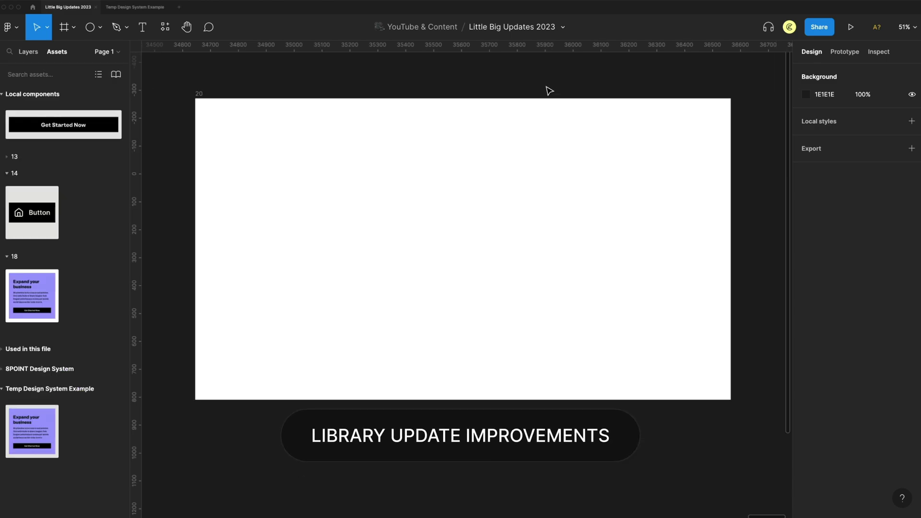
Step: Place the Master Card in frame 20, recolour the library component to DBFF9F, and publish it
{"action": "left_click_drag", "start_coordinate": [32, 431], "coordinate": [477, 236]}
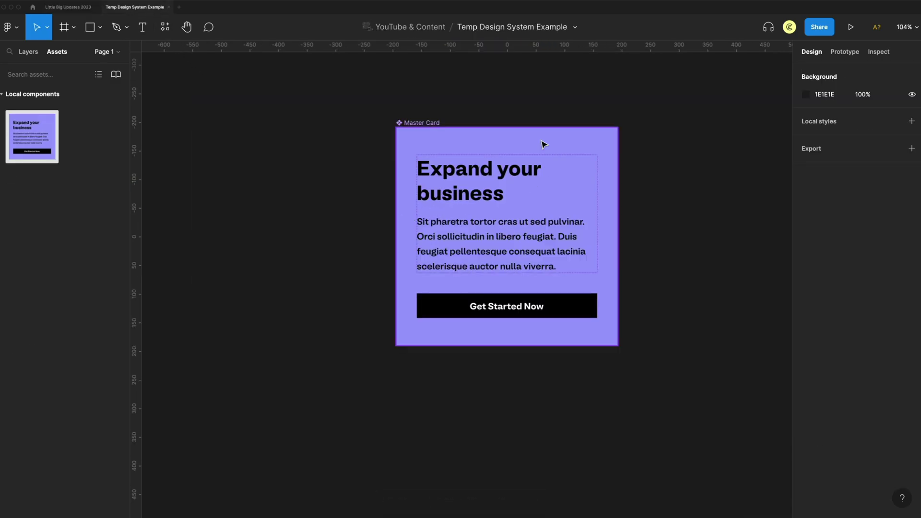
{"action": "left_click", "coordinate": [418, 132]}
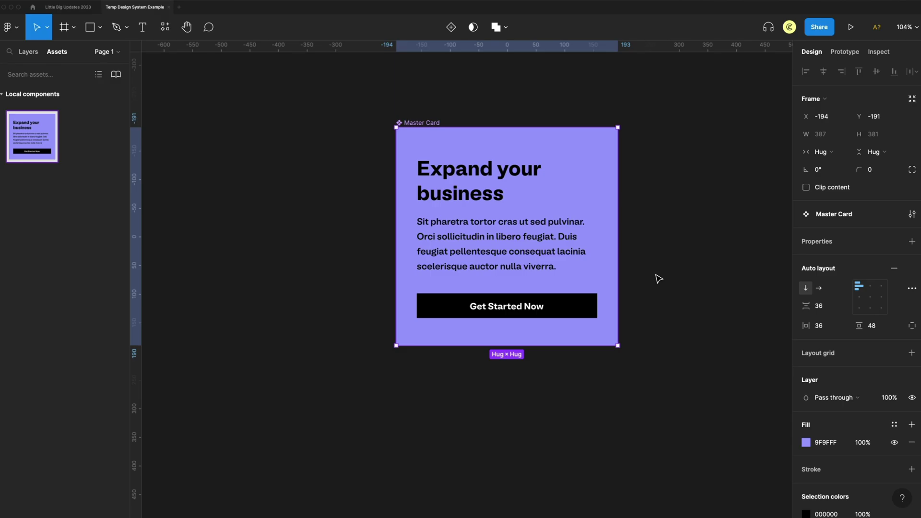
{"action": "left_click", "coordinate": [806, 442]}
{"action": "left_click_drag", "start_coordinate": [739, 392], "coordinate": [715, 394]}
{"action": "left_click", "coordinate": [858, 237]}
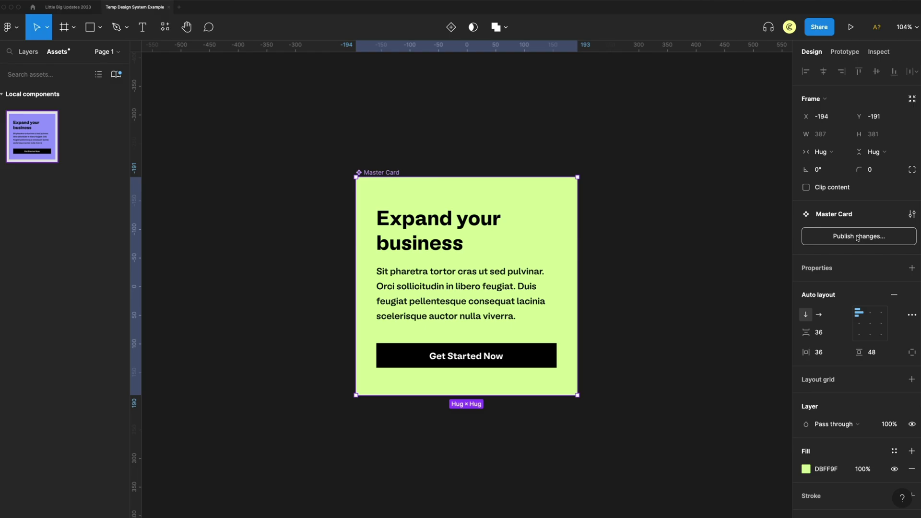
{"action": "left_click", "coordinate": [862, 237]}
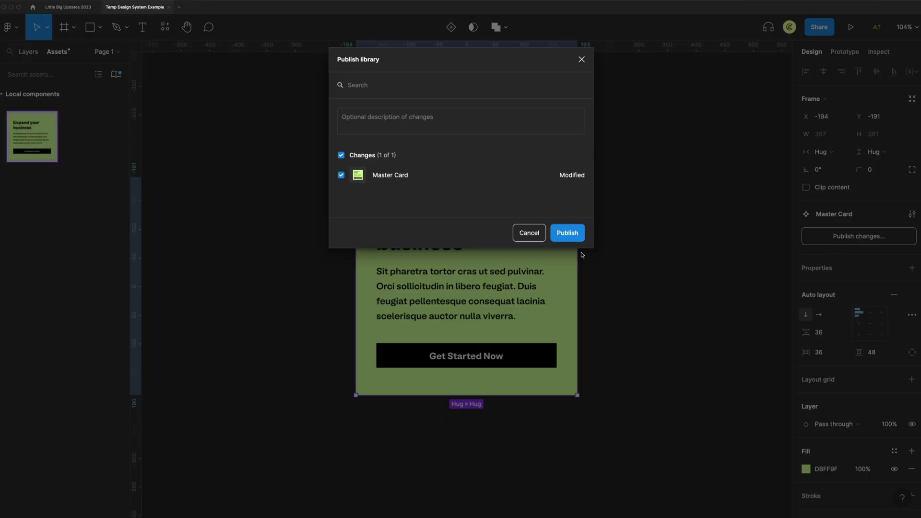
{"action": "left_click", "coordinate": [570, 235]}
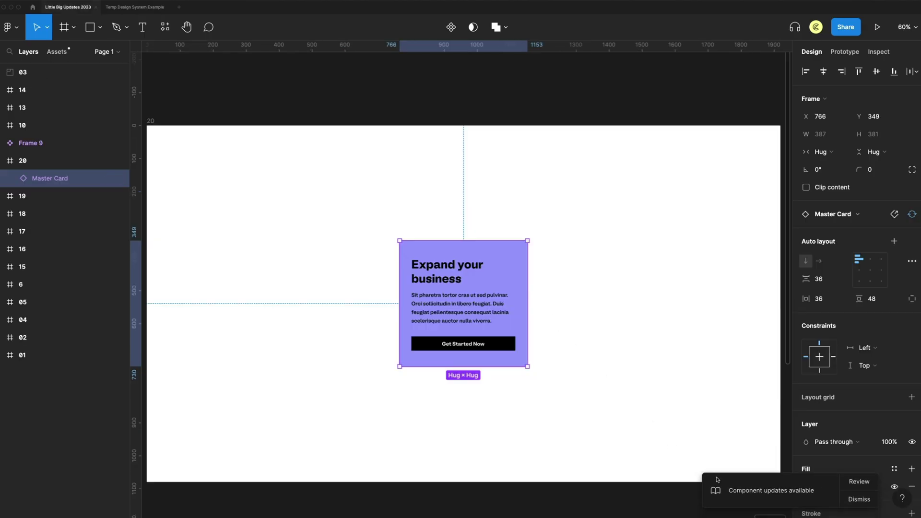
Step: Compare old and new Master Card in Overlay and Side by side views, then update frame 20's instance
{"action": "left_click", "coordinate": [861, 486]}
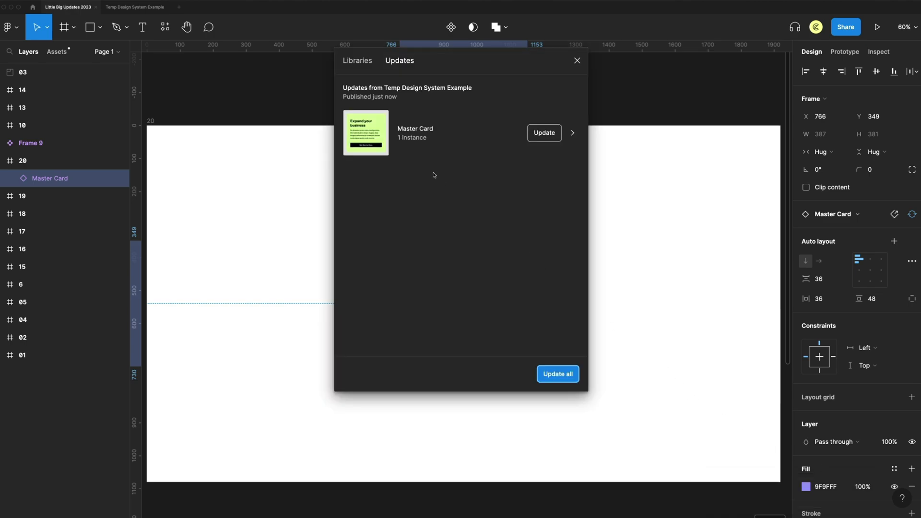
{"action": "left_click", "coordinate": [404, 132]}
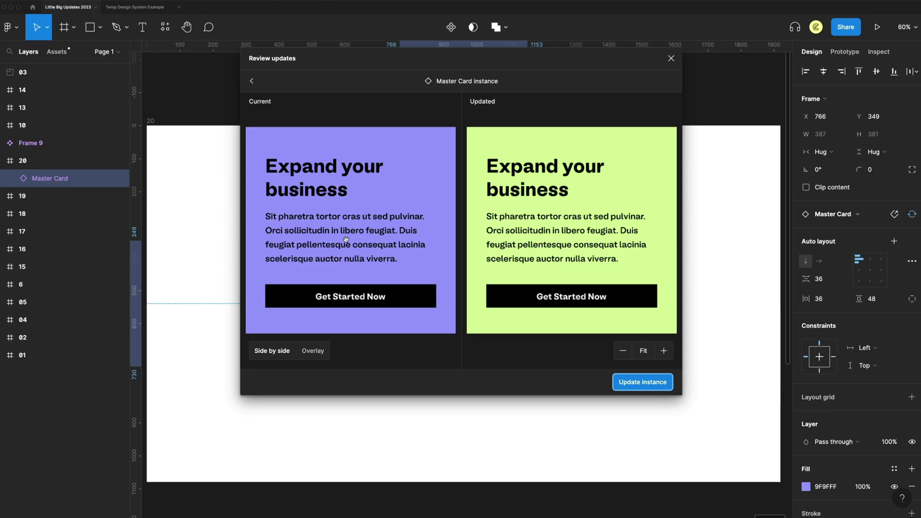
{"action": "left_click", "coordinate": [313, 350]}
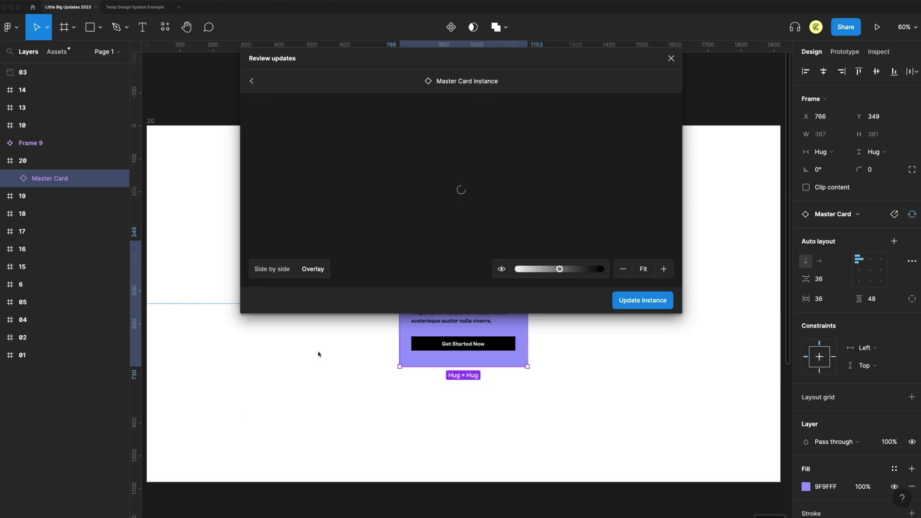
{"action": "mouse_move", "coordinate": [564, 274]}
{"action": "left_mouse_down"}
{"action": "mouse_move", "coordinate": [522, 272]}
{"action": "mouse_move", "coordinate": [612, 277]}
{"action": "mouse_move", "coordinate": [523, 272]}
{"action": "mouse_move", "coordinate": [578, 272]}
{"action": "mouse_move", "coordinate": [559, 272]}
{"action": "left_mouse_up"}
{"action": "left_click", "coordinate": [283, 270]}
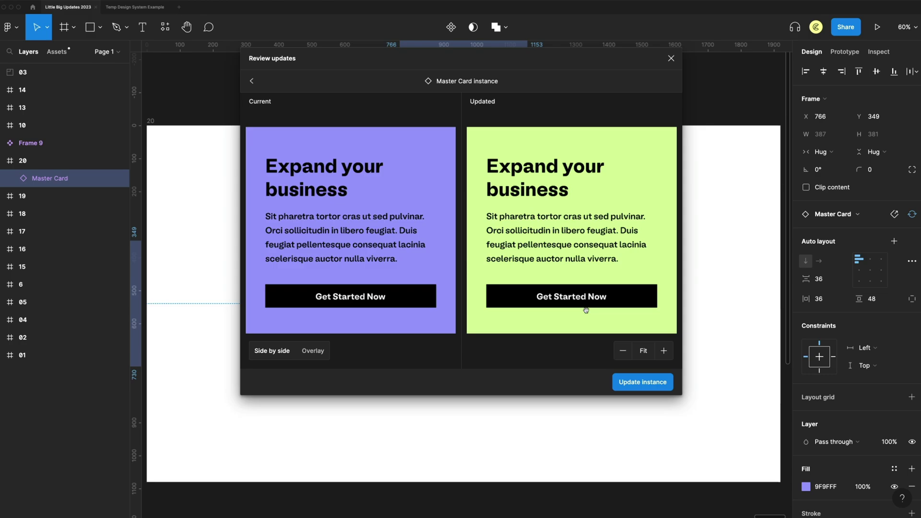
{"action": "left_click", "coordinate": [641, 378]}
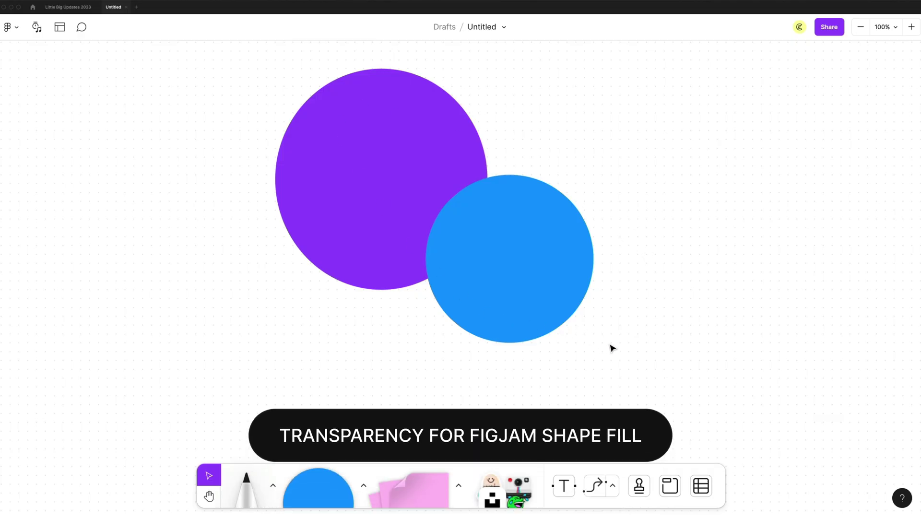
Step: Give both circles a Transparent fill
{"action": "left_click_drag", "start_coordinate": [610, 345], "coordinate": [390, 165]}
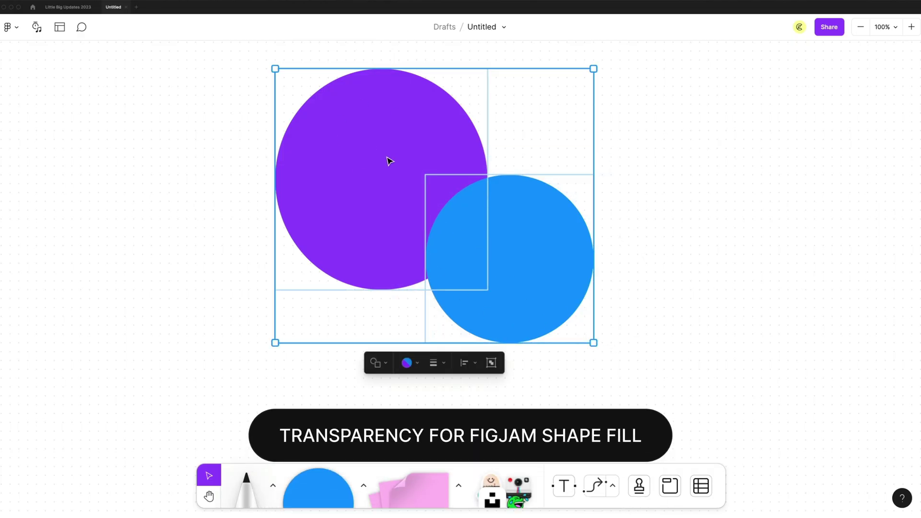
{"action": "left_click", "coordinate": [411, 360]}
{"action": "left_click", "coordinate": [390, 294]}
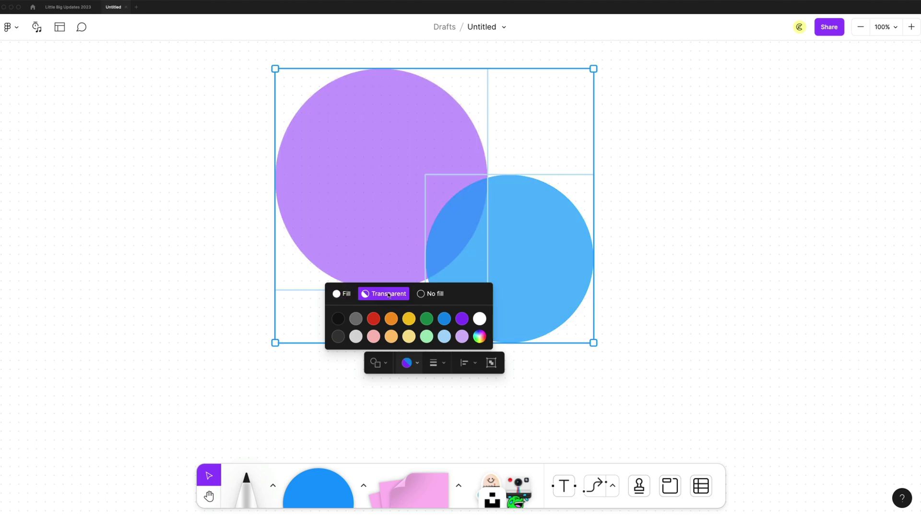
{"action": "left_click", "coordinate": [709, 209]}
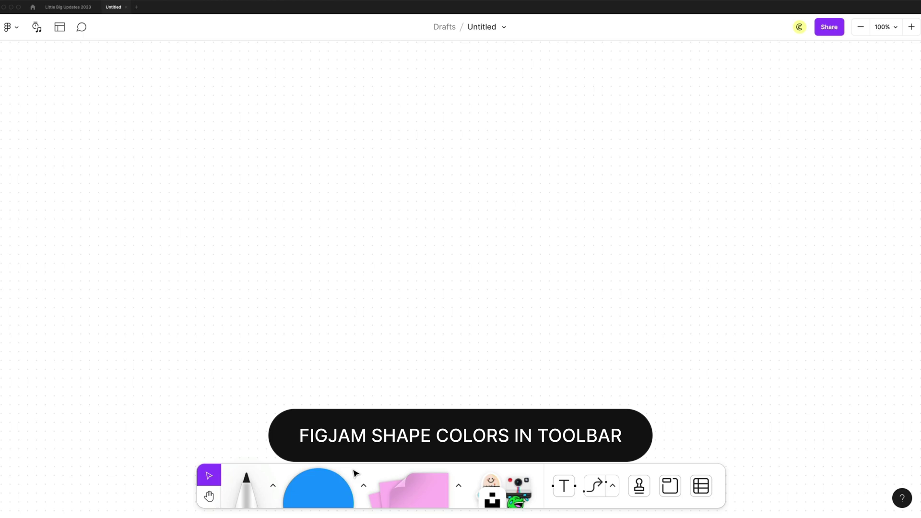
Step: Set the shape tool colour to red and place a red circle on the board
{"action": "left_click", "coordinate": [364, 484]}
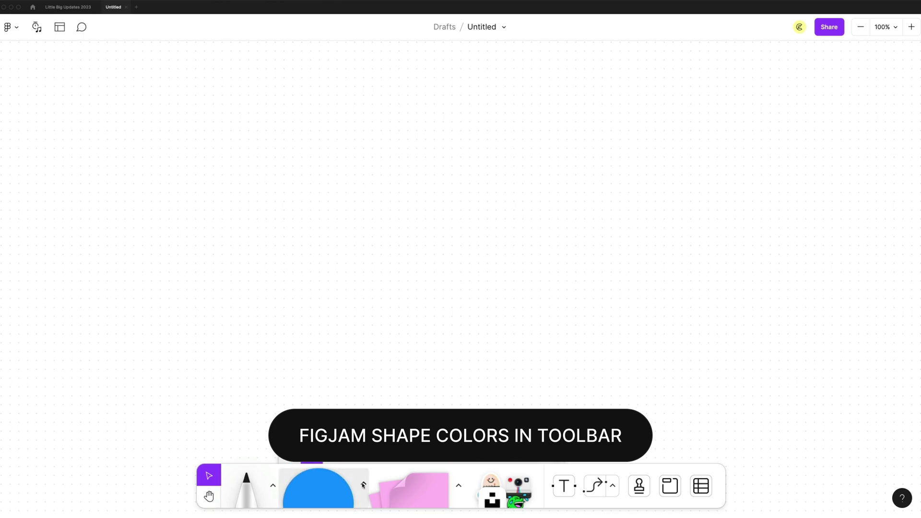
{"action": "left_click", "coordinate": [441, 452]}
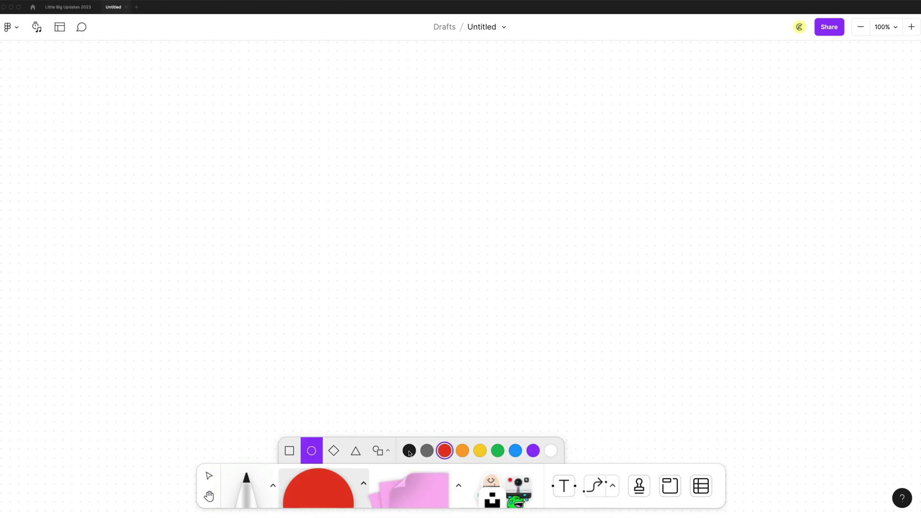
{"action": "left_click", "coordinate": [365, 124]}
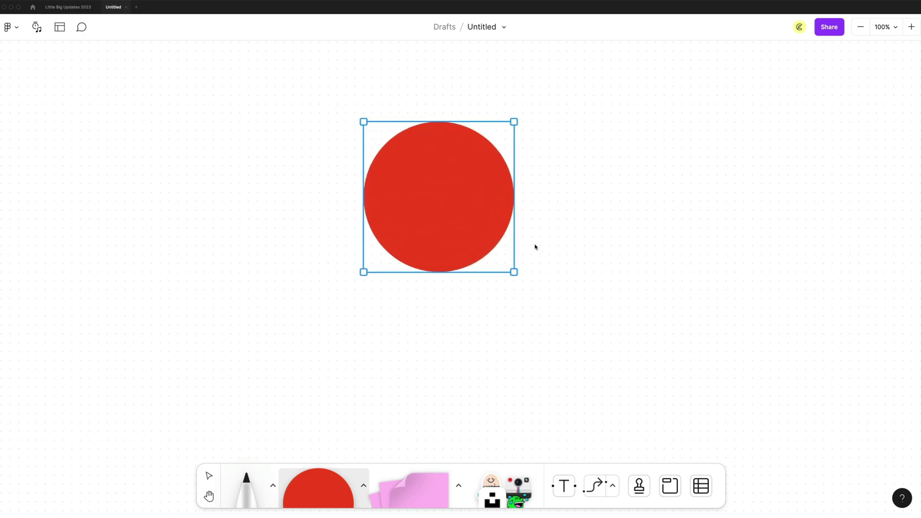
Step: Delete the red circle and drag a pink sticky note from the tray onto the board
{"action": "key", "text": "Delete"}
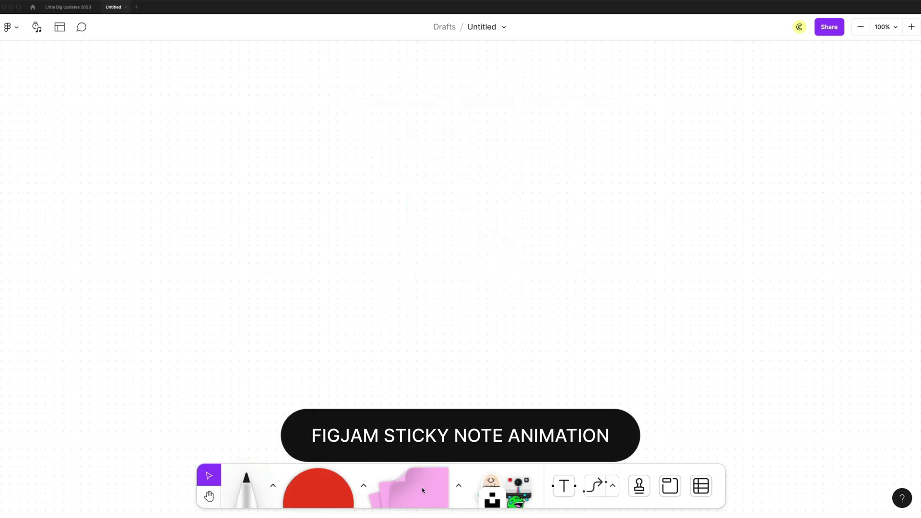
{"action": "left_click", "coordinate": [422, 490]}
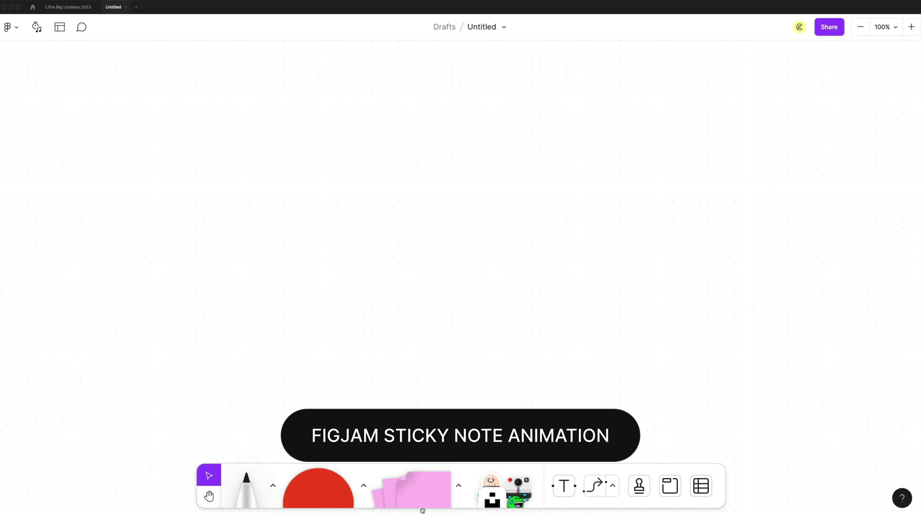
{"action": "left_click_drag", "start_coordinate": [423, 510], "coordinate": [510, 224]}
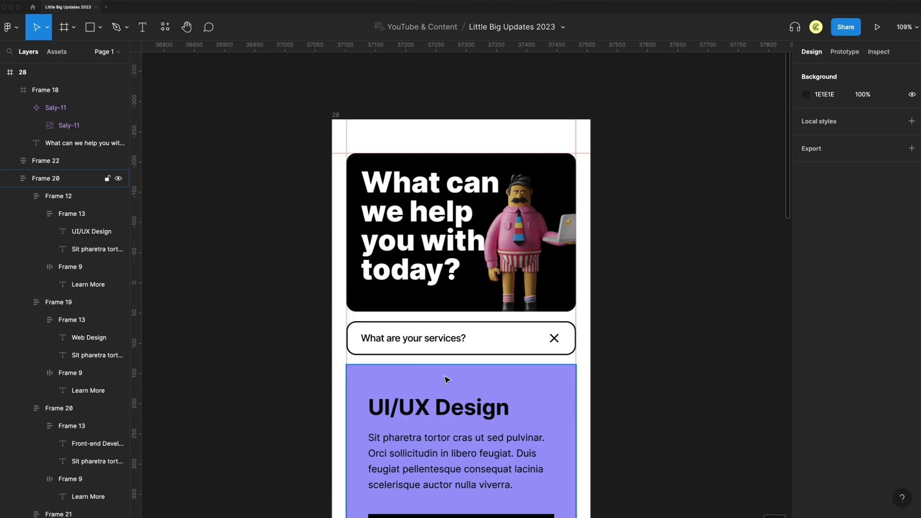
Step: Set Frame 22's scroll position to Sticky (stop at top edge) in the Prototype settings
{"action": "left_click", "coordinate": [490, 341]}
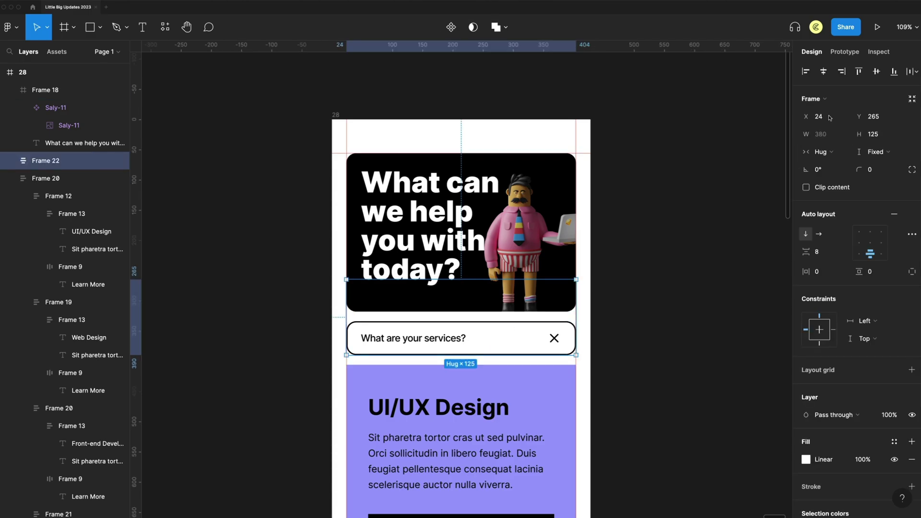
{"action": "left_click", "coordinate": [839, 54]}
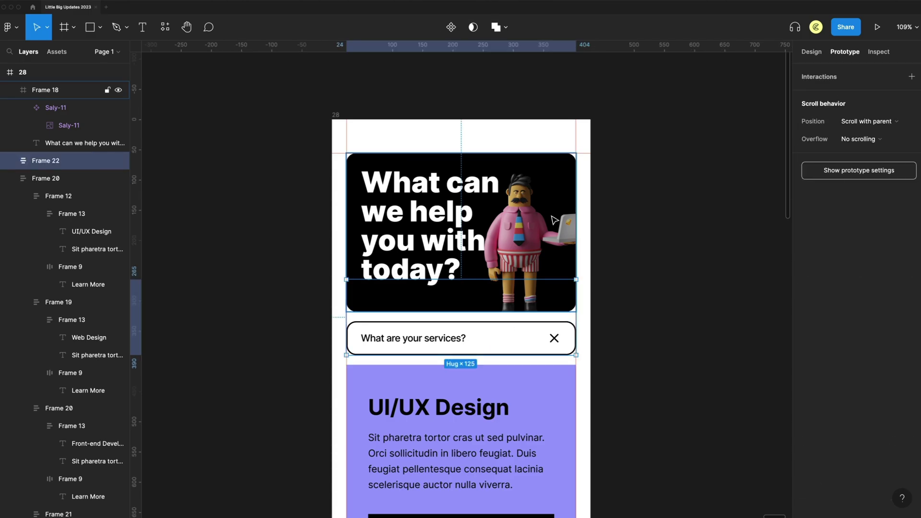
{"action": "scroll", "coordinate": [535, 206], "scroll_direction": "down", "scroll_amount": 4}
{"action": "scroll", "coordinate": [535, 207], "scroll_direction": "up", "scroll_amount": 4}
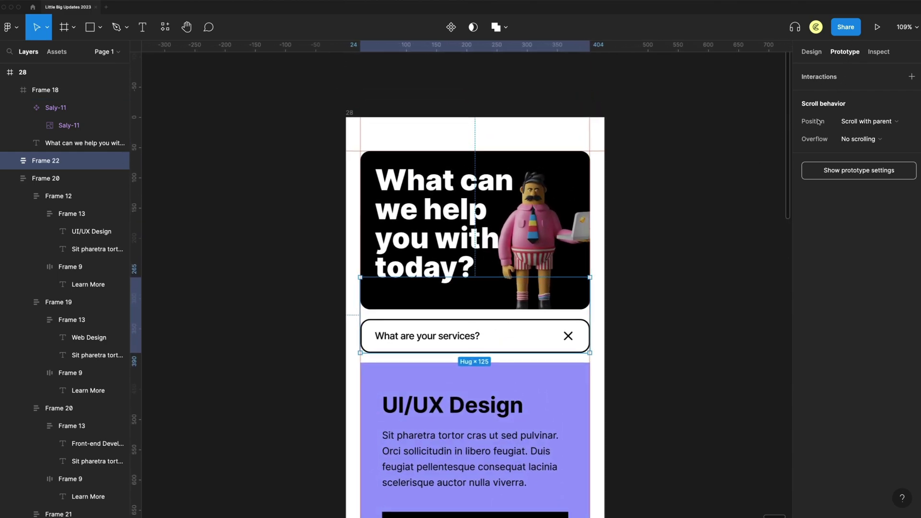
{"action": "left_click", "coordinate": [875, 122]}
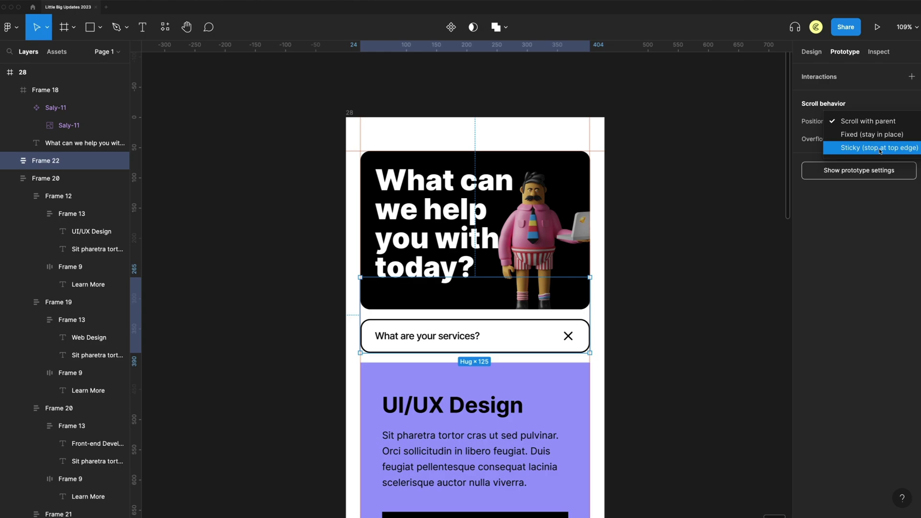
{"action": "left_click", "coordinate": [911, 148]}
{"action": "left_click", "coordinate": [354, 112]}
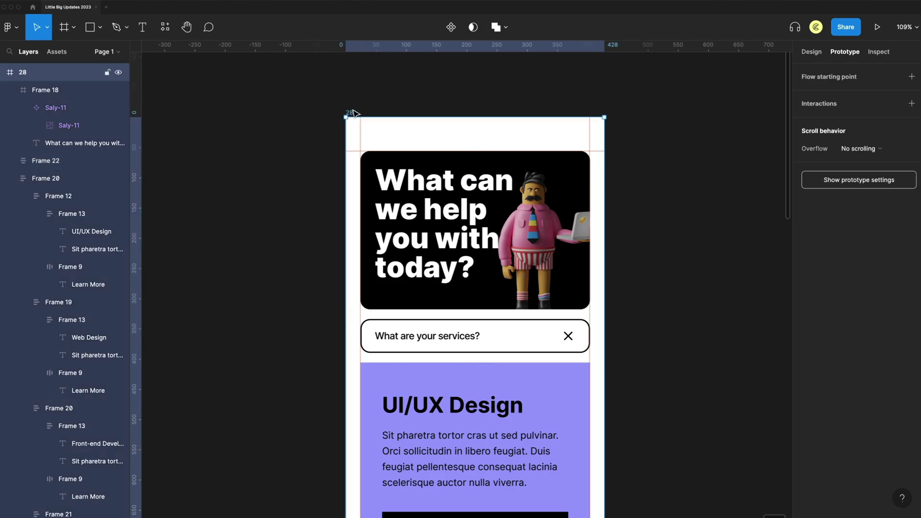
Step: Present the prototype and scroll the services list to check the sticky header
{"action": "left_click", "coordinate": [877, 28]}
{"action": "scroll", "coordinate": [495, 175], "scroll_direction": "down", "scroll_amount": 5}
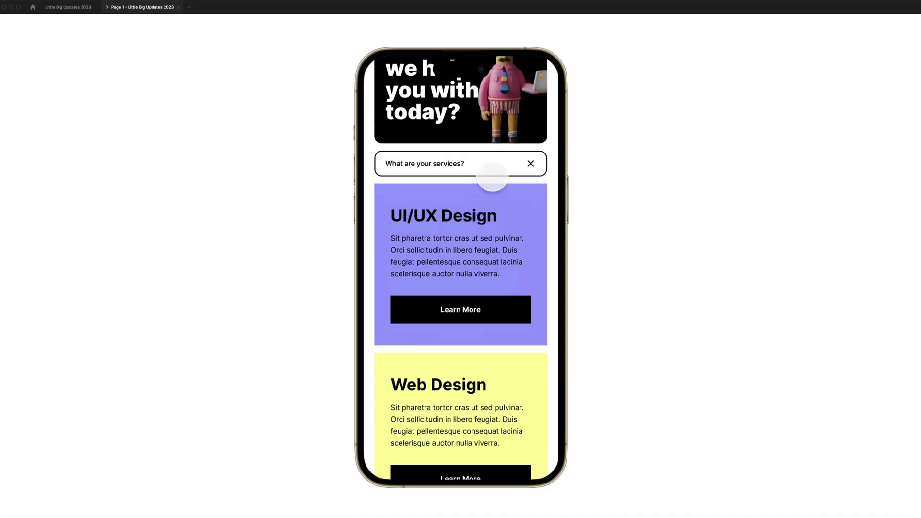
{"action": "scroll", "coordinate": [494, 175], "scroll_direction": "up", "scroll_amount": 2}
{"action": "scroll", "coordinate": [495, 173], "scroll_direction": "down", "scroll_amount": 8}
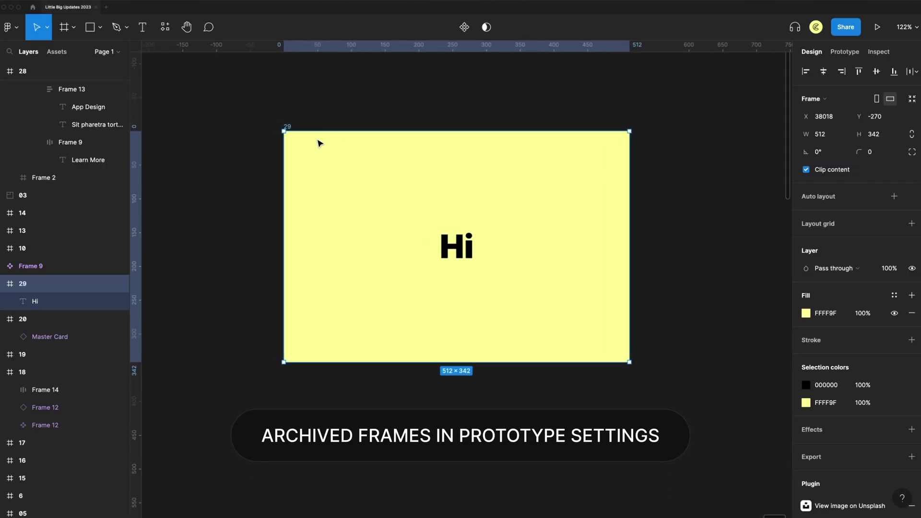
Step: Check the file's prototype settings to confirm the device is Macintosh 128k
{"action": "left_click", "coordinate": [847, 52]}
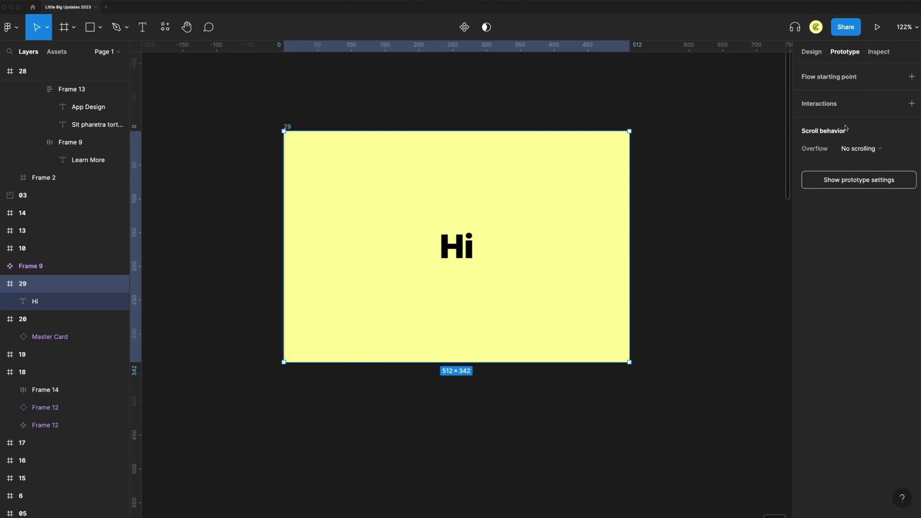
{"action": "left_click", "coordinate": [863, 181]}
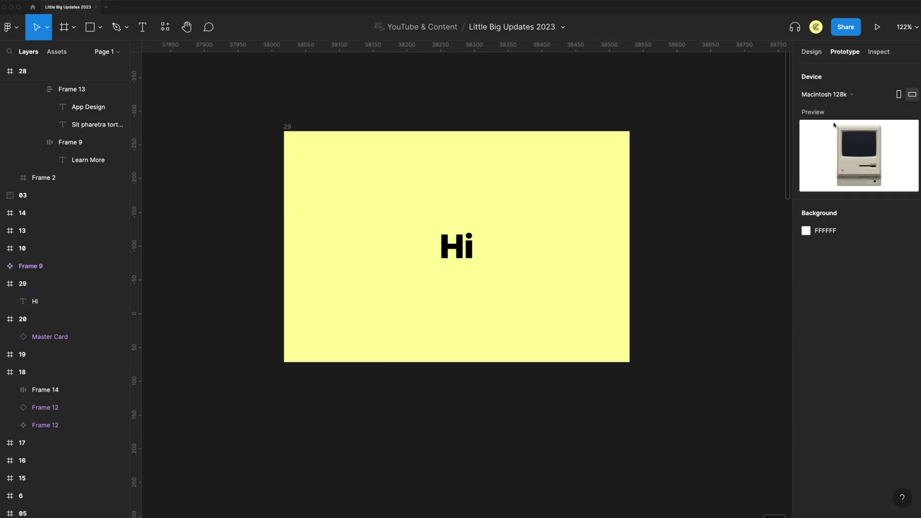
{"action": "left_click", "coordinate": [830, 94]}
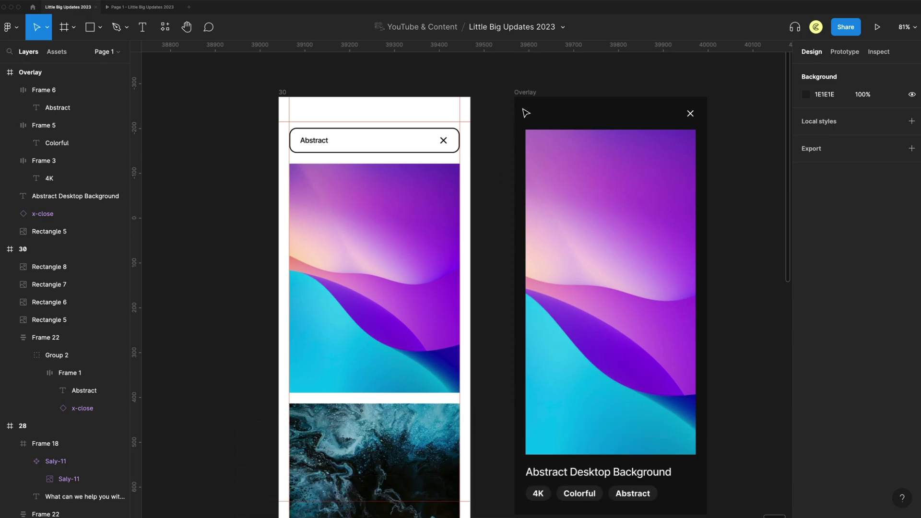
Step: Inspect the Overlay frame's background blur and confirm it is 20
{"action": "left_click", "coordinate": [524, 92]}
{"action": "scroll", "coordinate": [813, 453], "scroll_direction": "down", "scroll_amount": 1}
{"action": "left_click", "coordinate": [802, 454]}
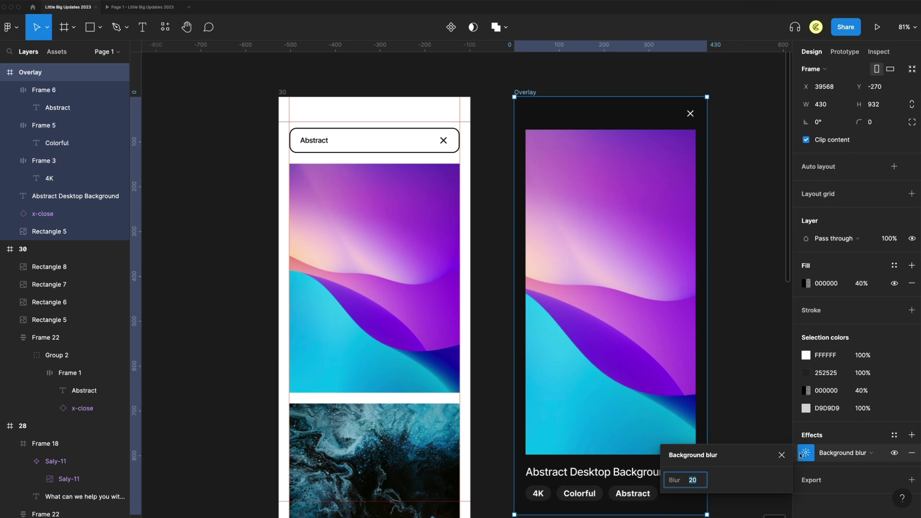
{"action": "left_click", "coordinate": [768, 335]}
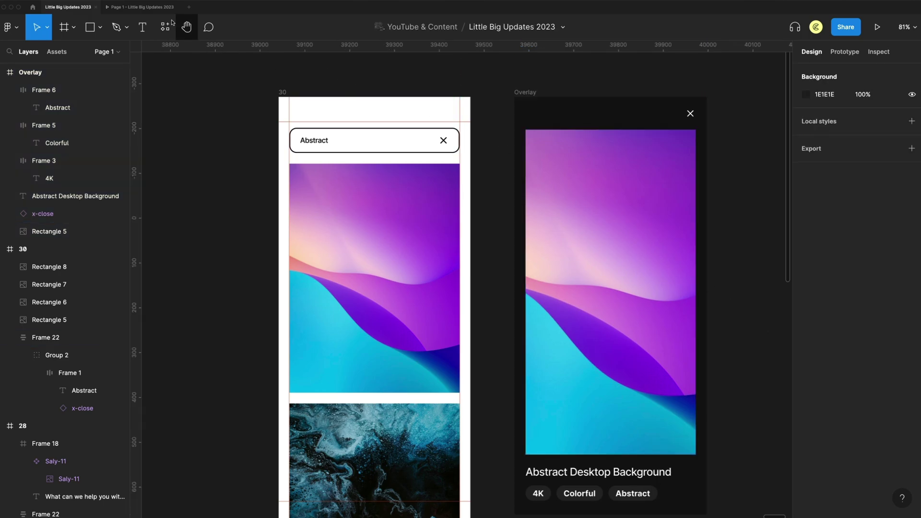
Step: Preview the Abstract Desktop Background overlay in the running prototype, then close the prototype
{"action": "left_click", "coordinate": [142, 7]}
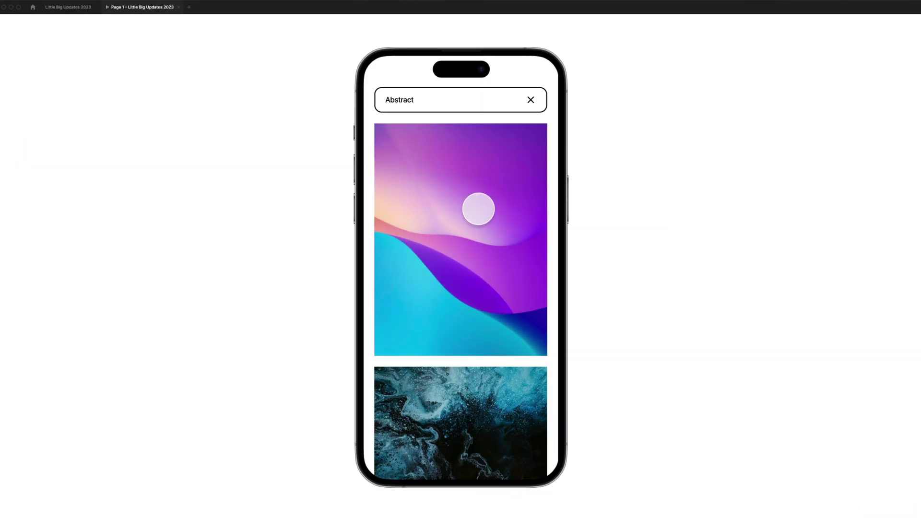
{"action": "left_click", "coordinate": [479, 207]}
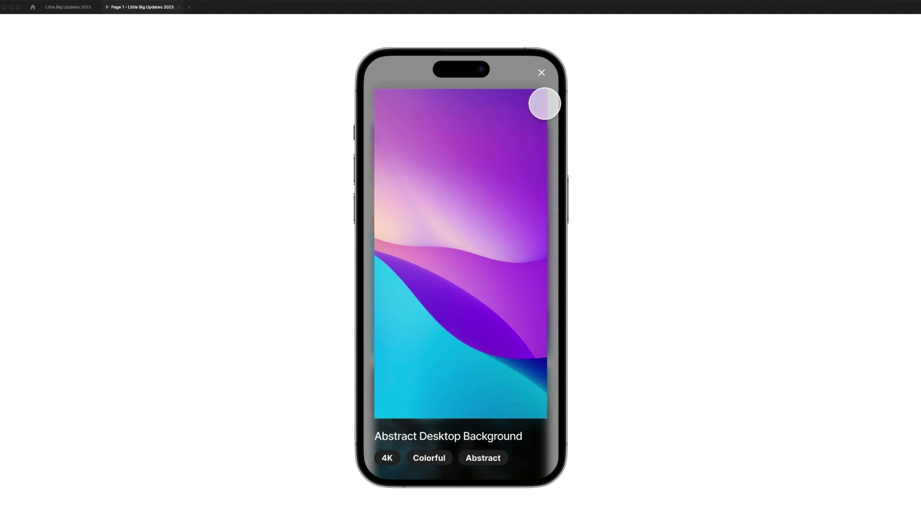
{"action": "key", "text": "super+w"}
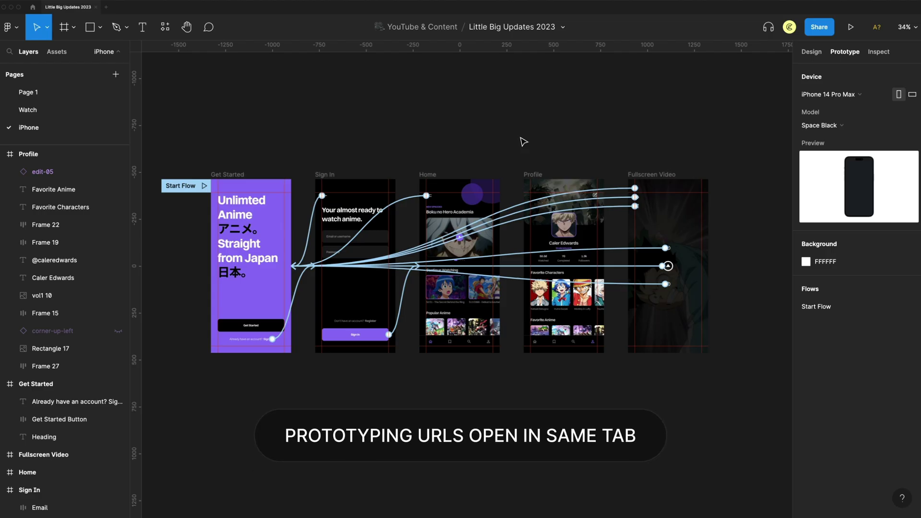
Step: Present the iPhone page's prototype and copy its link
{"action": "left_click", "coordinate": [28, 110]}
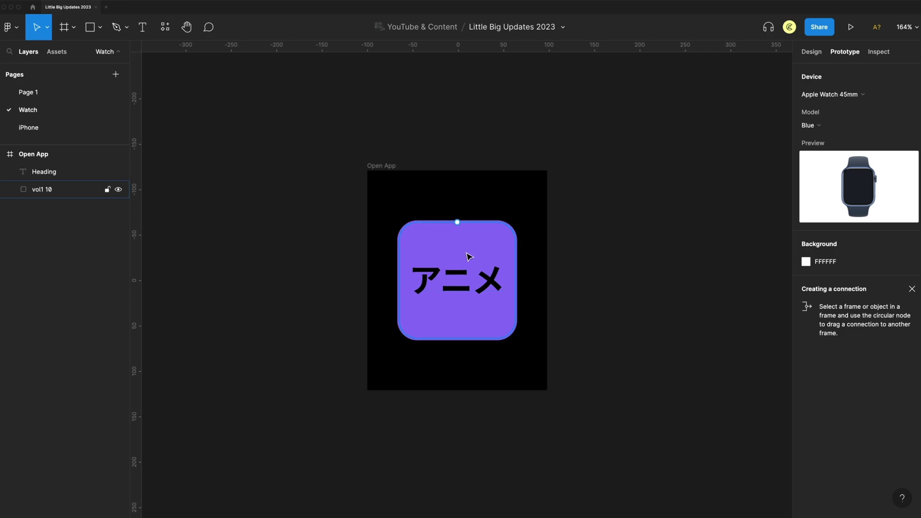
{"action": "left_click", "coordinate": [28, 127]}
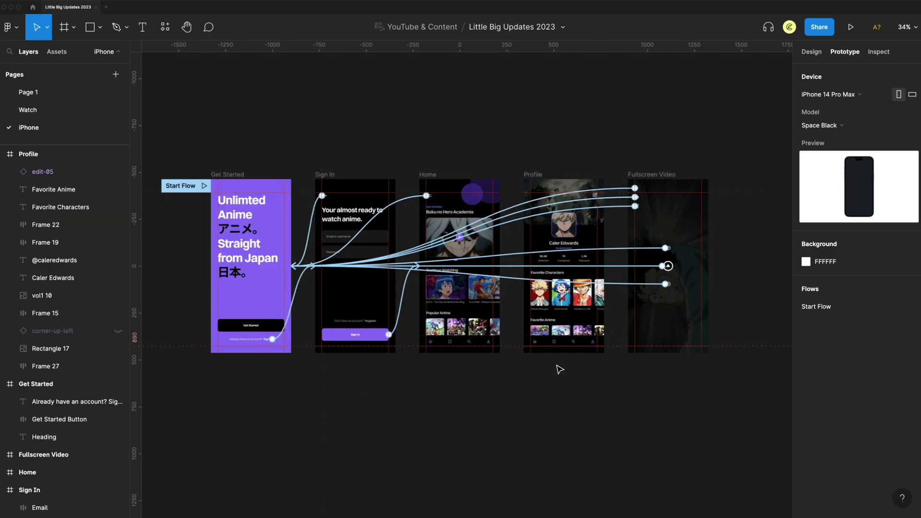
{"action": "left_click", "coordinate": [205, 186]}
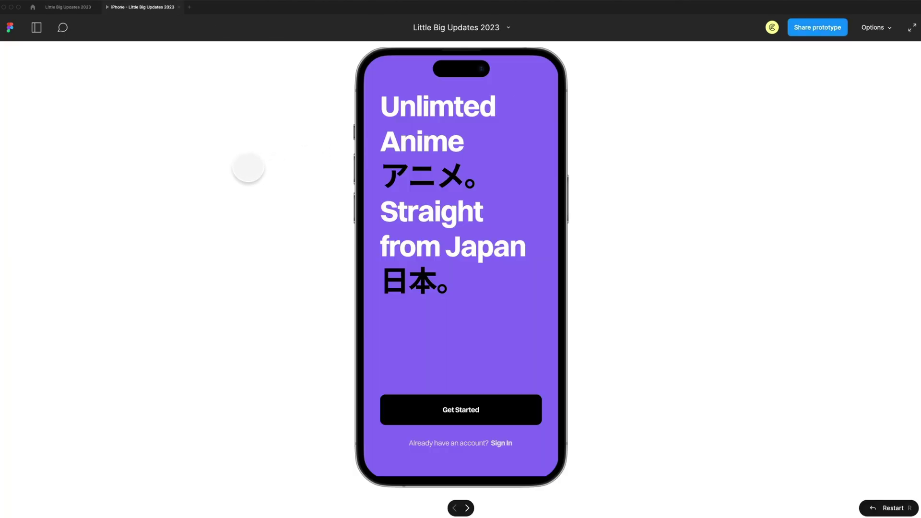
{"action": "right_click", "coordinate": [143, 8]}
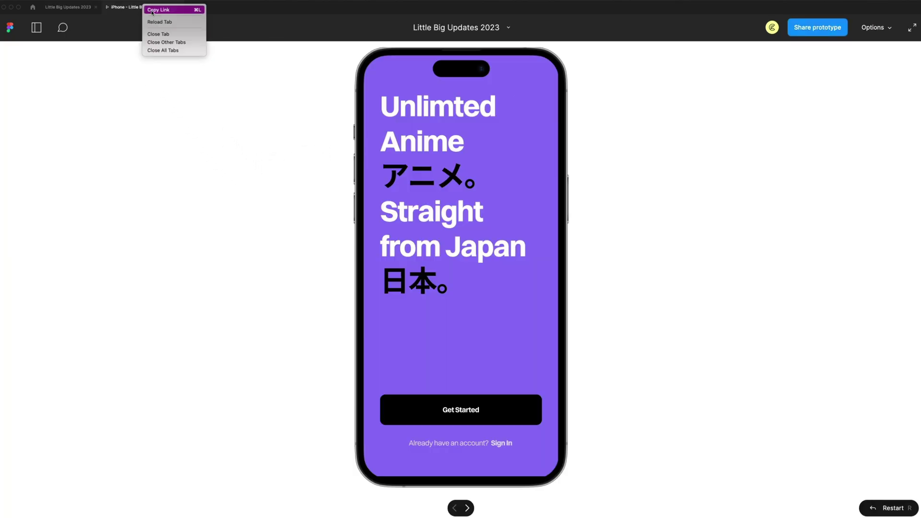
{"action": "left_click", "coordinate": [161, 10]}
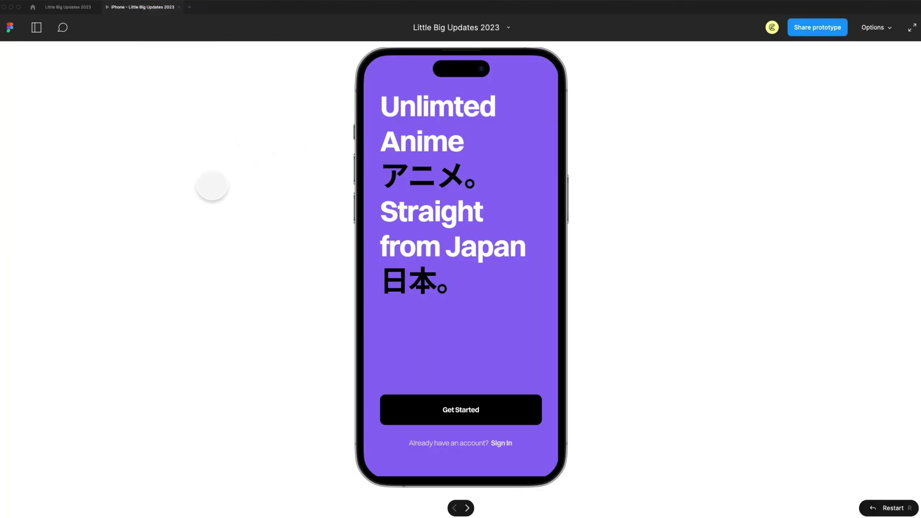
{"action": "left_click", "coordinate": [179, 7]}
Step: Give the Watch page's purple app icon a Tap → Open link interaction with the pasted prototype URL, not in a new tab
{"action": "left_click", "coordinate": [28, 110]}
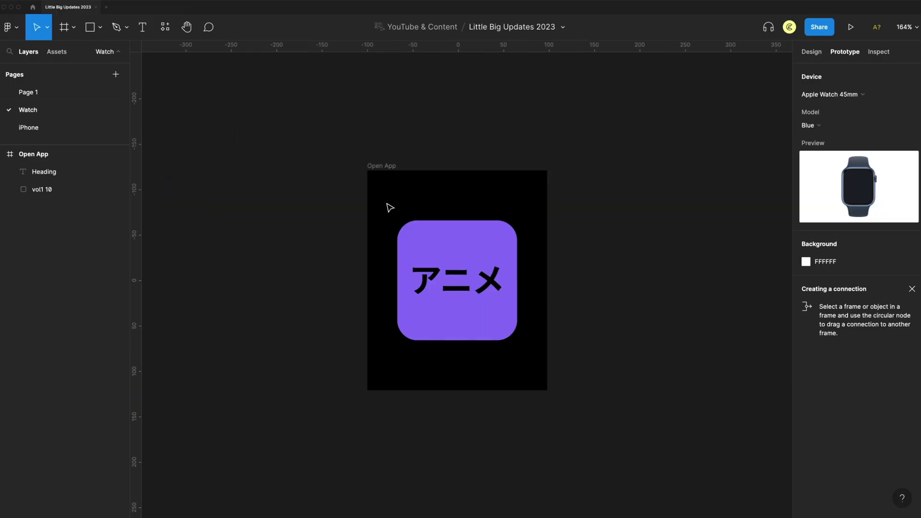
{"action": "left_click", "coordinate": [459, 259]}
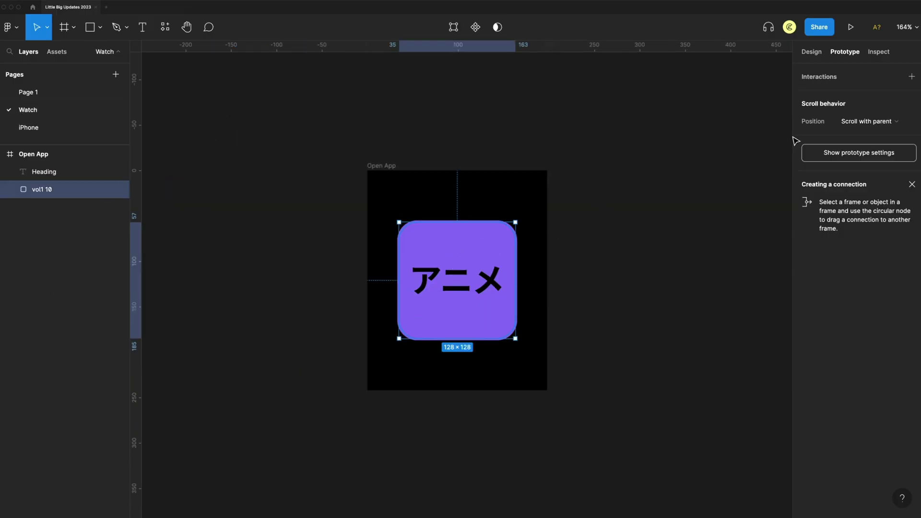
{"action": "left_click", "coordinate": [912, 78]}
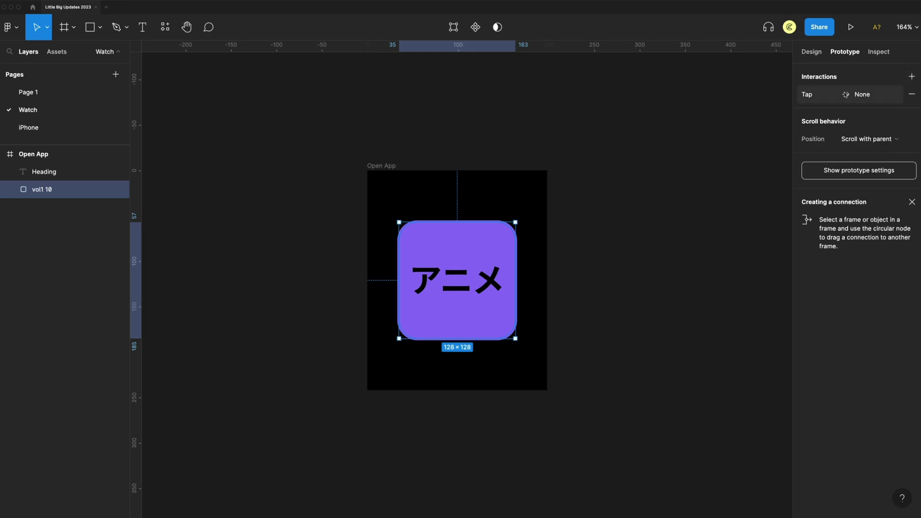
{"action": "left_click", "coordinate": [873, 95]}
{"action": "left_click", "coordinate": [701, 142]}
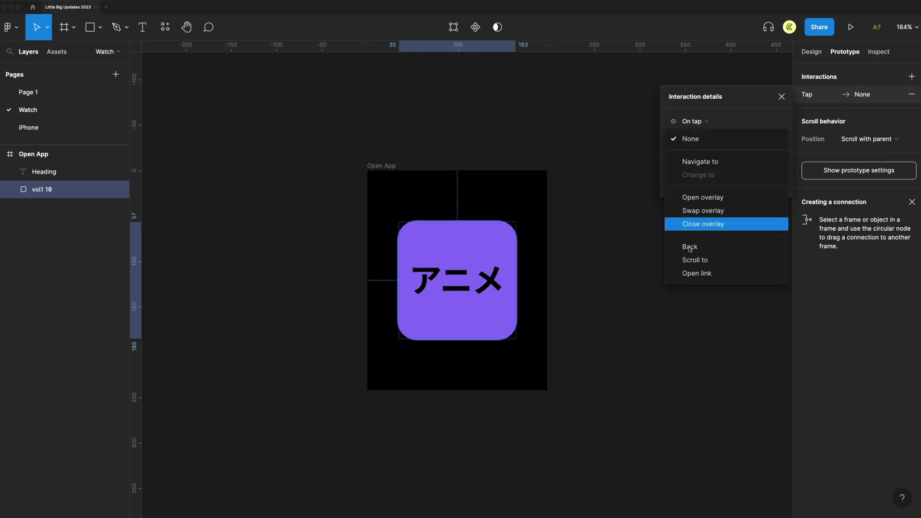
{"action": "left_click", "coordinate": [694, 271]}
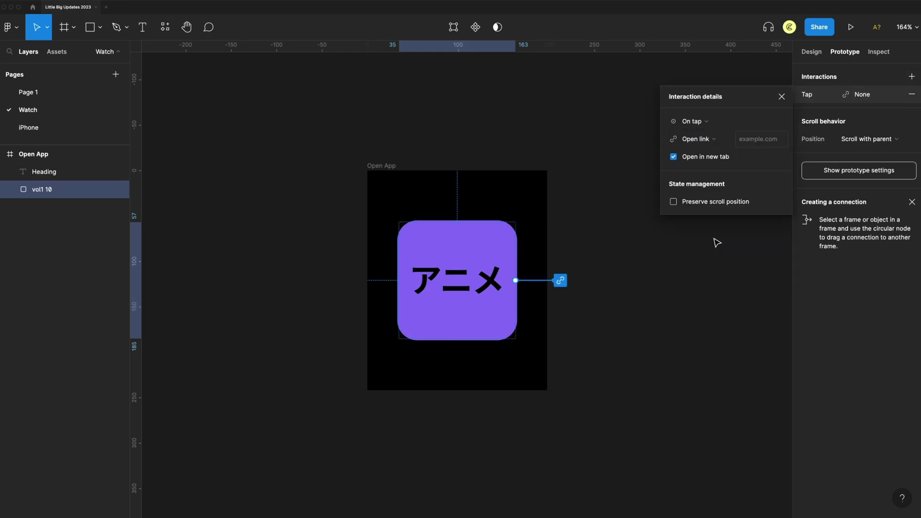
{"action": "left_click", "coordinate": [673, 157]}
{"action": "left_click", "coordinate": [761, 139]}
{"action": "key", "text": "super+v"}
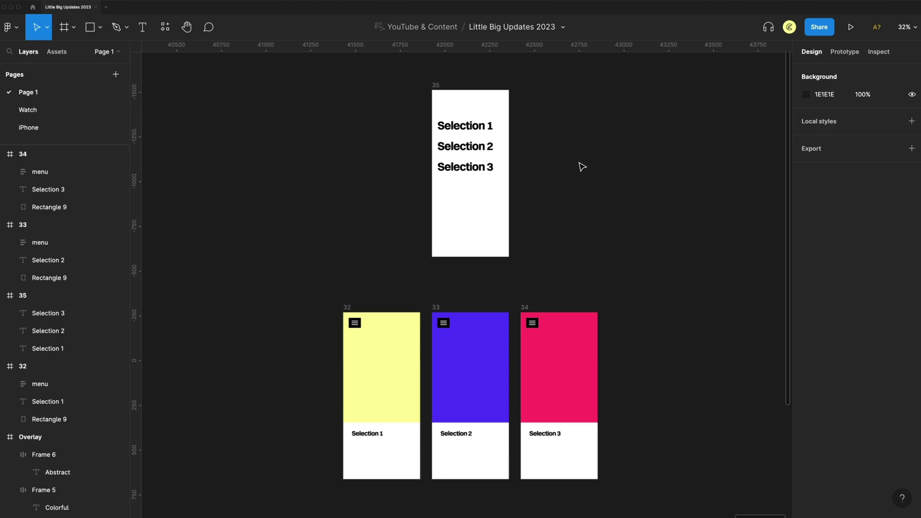
Step: Wire the menu icons in frames 32, 33 and 34 to navigate to frame 35 on tap
{"action": "left_click", "coordinate": [355, 323]}
{"action": "left_click", "coordinate": [443, 323], "text": "shift"}
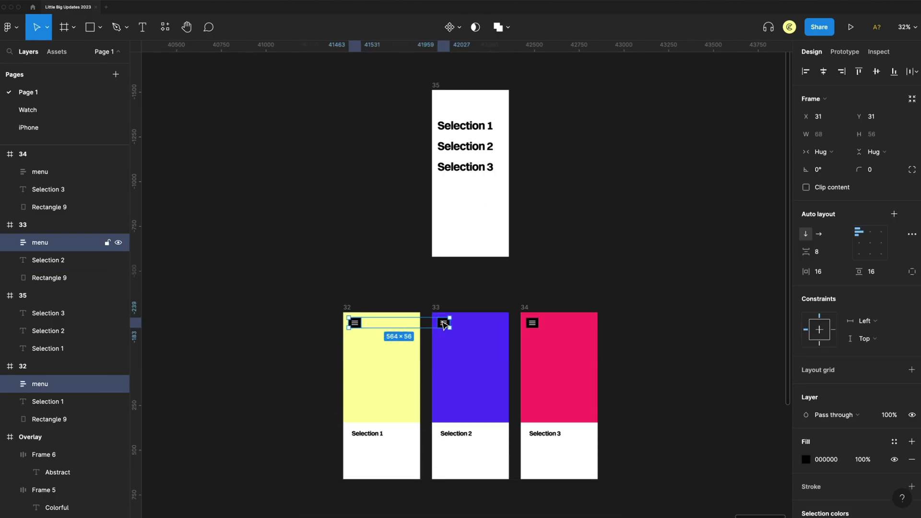
{"action": "left_click", "coordinate": [532, 323], "text": "shift"}
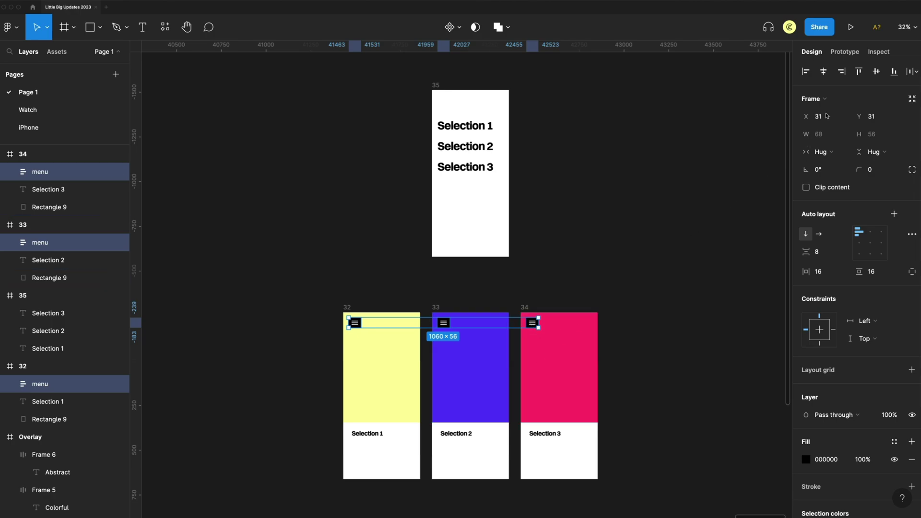
{"action": "left_click", "coordinate": [845, 51]}
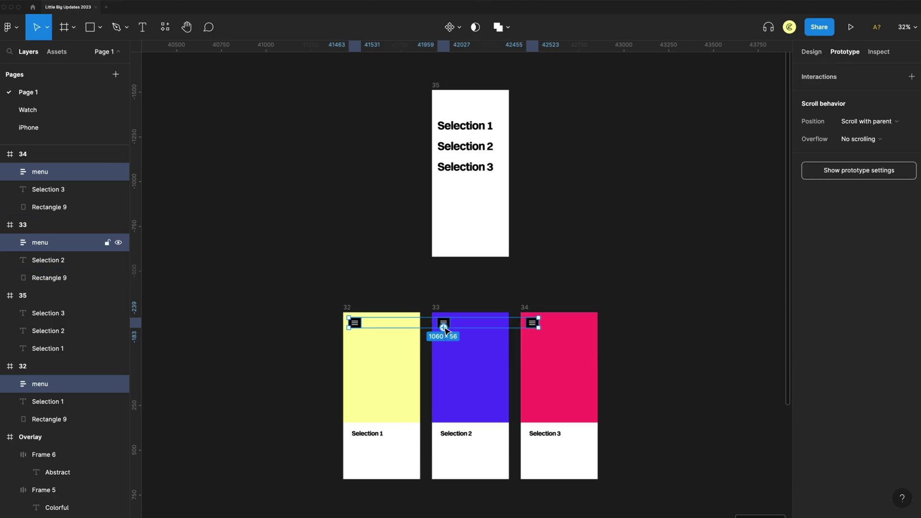
{"action": "left_click_drag", "start_coordinate": [443, 318], "coordinate": [476, 251]}
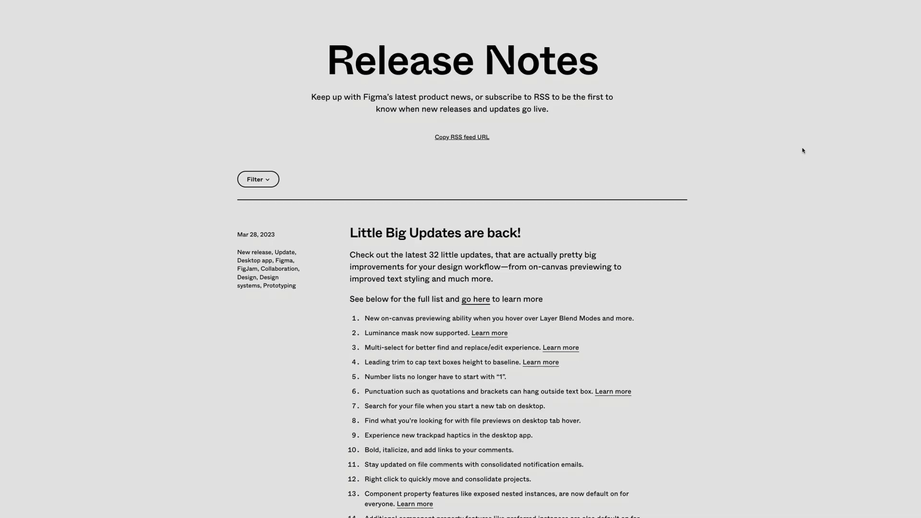
Step: Scroll around the Little Big Updates H1'23 file to bring the LBU 00–32 slide grid into view
{"action": "scroll", "coordinate": [794, 157], "scroll_direction": "down", "scroll_amount": 5}
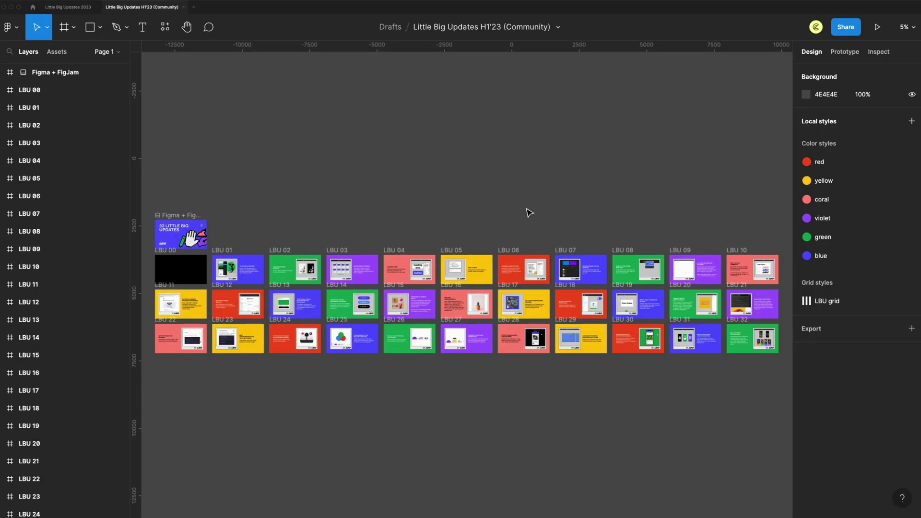
{"action": "scroll", "coordinate": [163, 303], "scroll_direction": "up", "scroll_amount": 5}
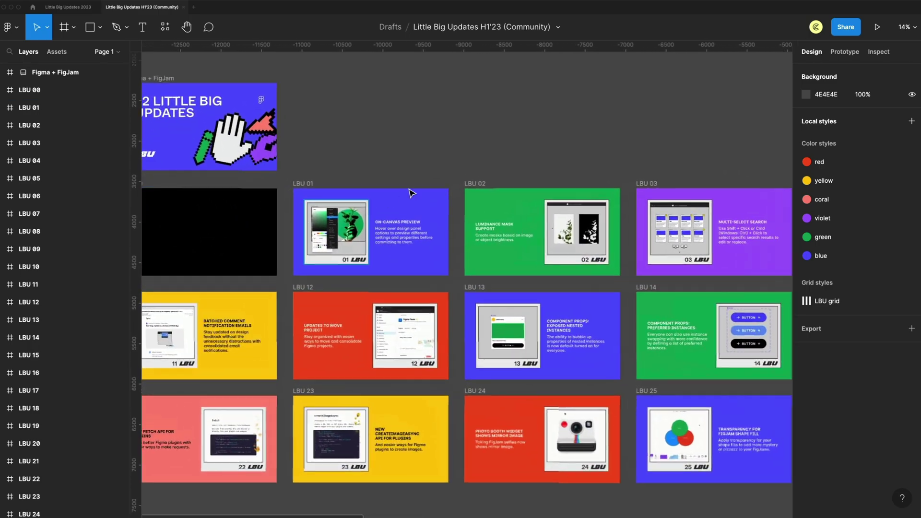
{"action": "scroll", "coordinate": [431, 168], "scroll_direction": "left", "scroll_amount": 3}
{"action": "scroll", "coordinate": [463, 140], "scroll_direction": "up", "scroll_amount": 1}
{"action": "scroll", "coordinate": [463, 138], "scroll_direction": "right", "scroll_amount": 5}
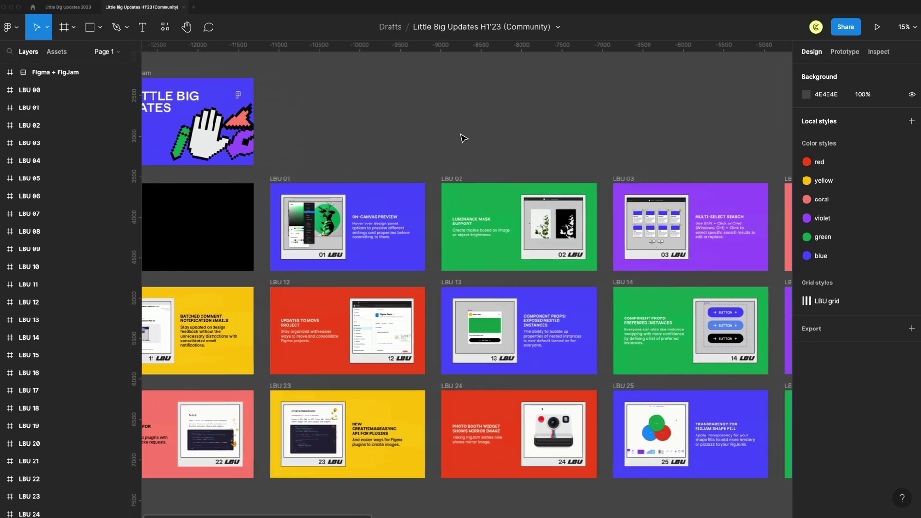